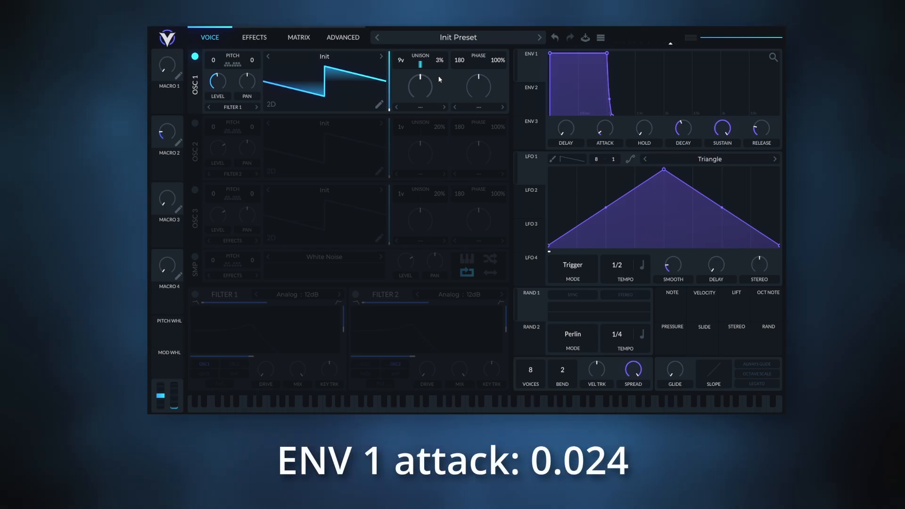
Set Envelope 1's attack to 0.024 and its release to 0.625.
right_click(609, 132)
click(613, 143)
text(0.024)
key(Return)
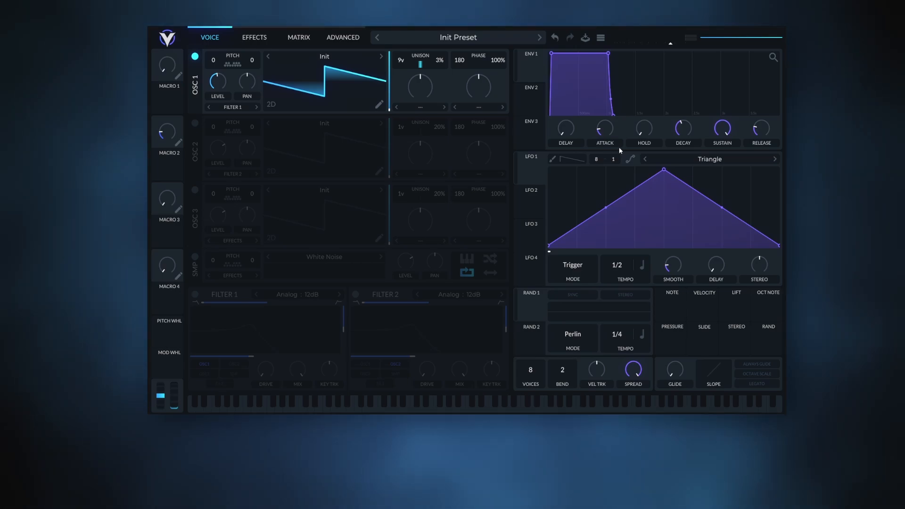
right_click(761, 130)
click(740, 150)
text(0.625)
key(Return)
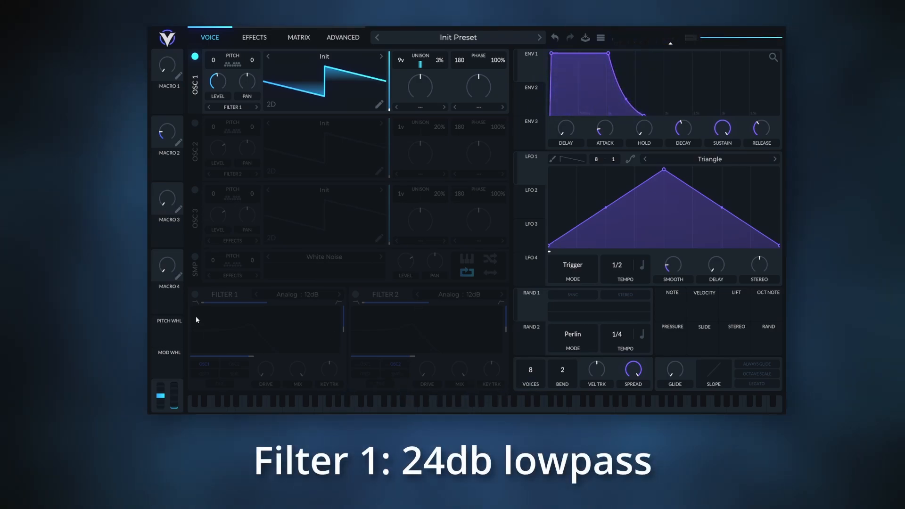
Turn on Filter 1 and set its type to Digital 24dB.
click(195, 294)
click(296, 294)
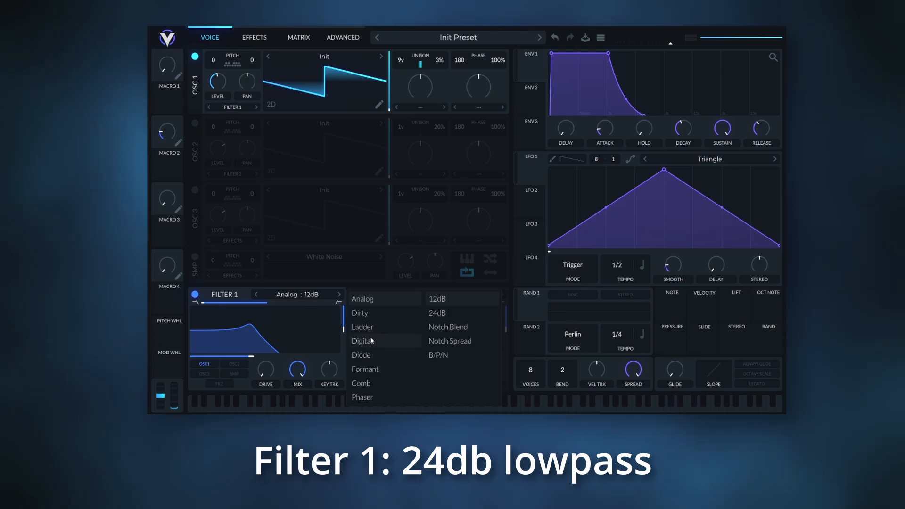
click(445, 314)
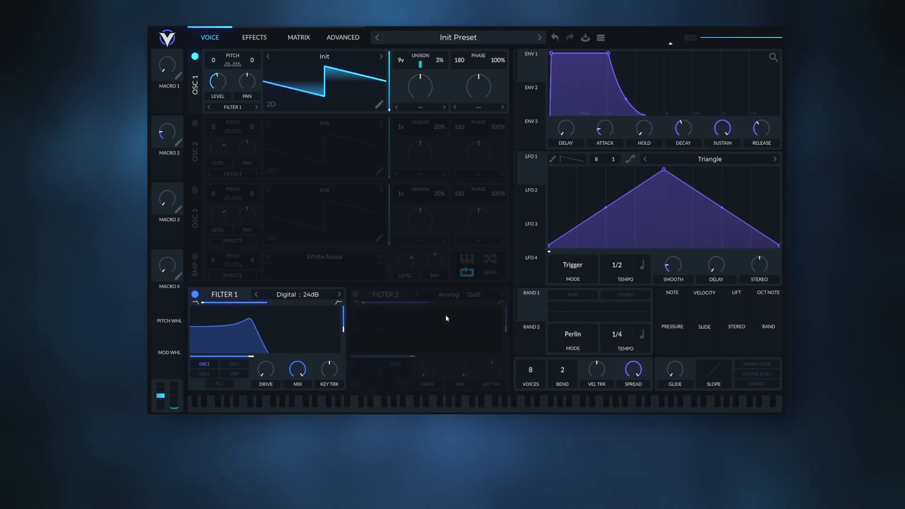
Lower Filter 1's resonance to 0 and set its cutoff to 18.12 semitones.
drag(343, 327, 343, 355)
right_click(252, 356)
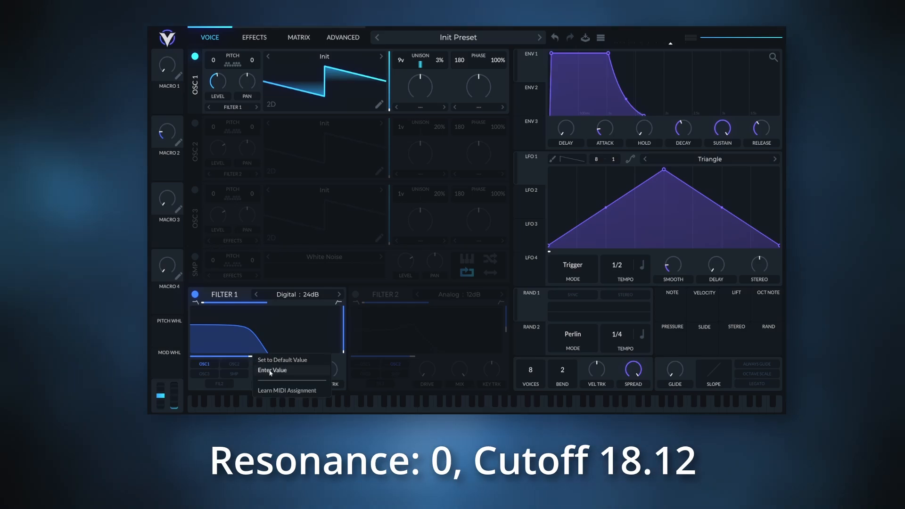
click(272, 370)
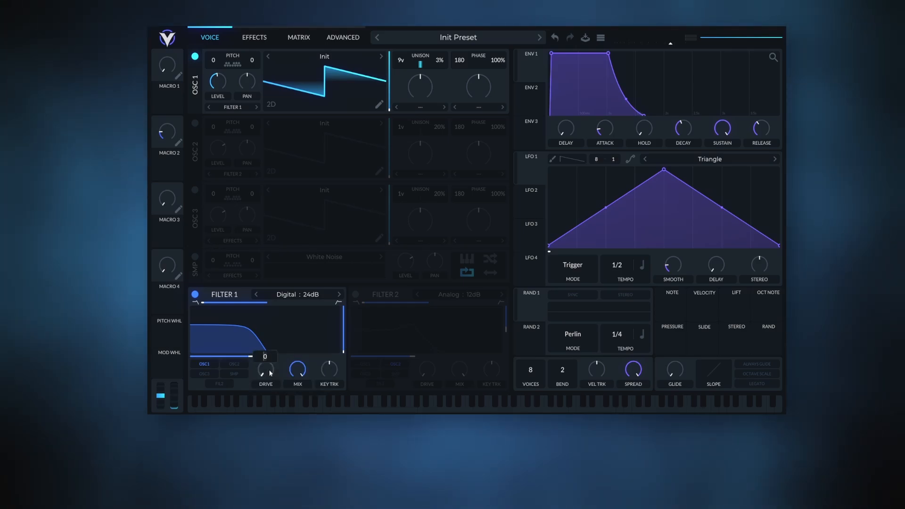
text(18.12)
key(Return)
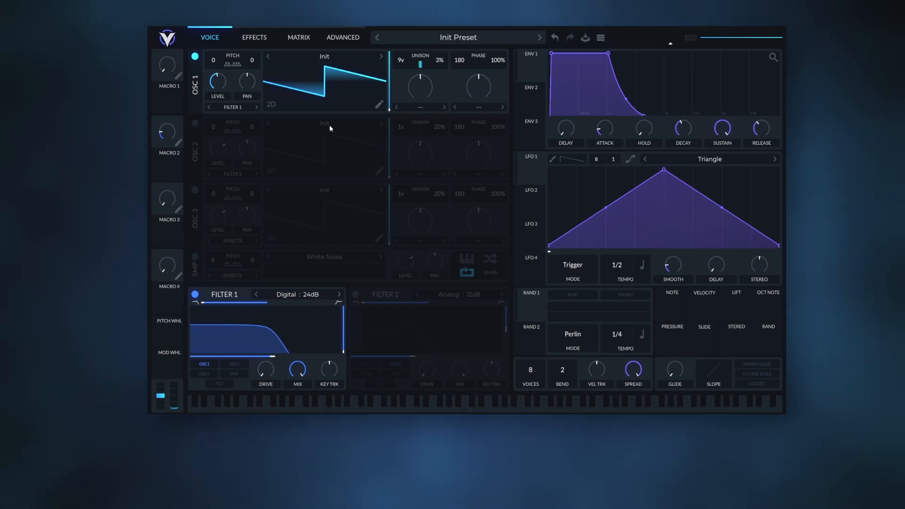
Check the frequency display unit options in the advanced settings, then return to the voice page.
click(339, 37)
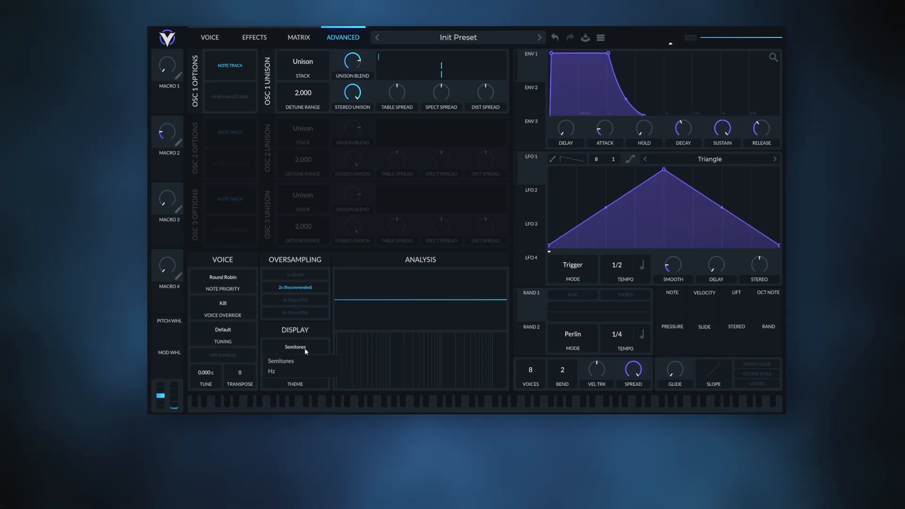
click(210, 37)
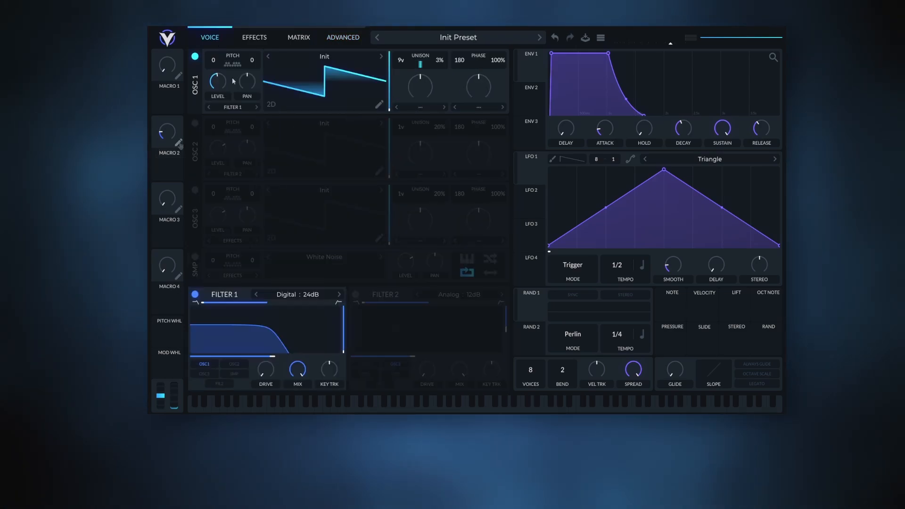
Rename Macro 2 as CUTOFF.
text(CUY)
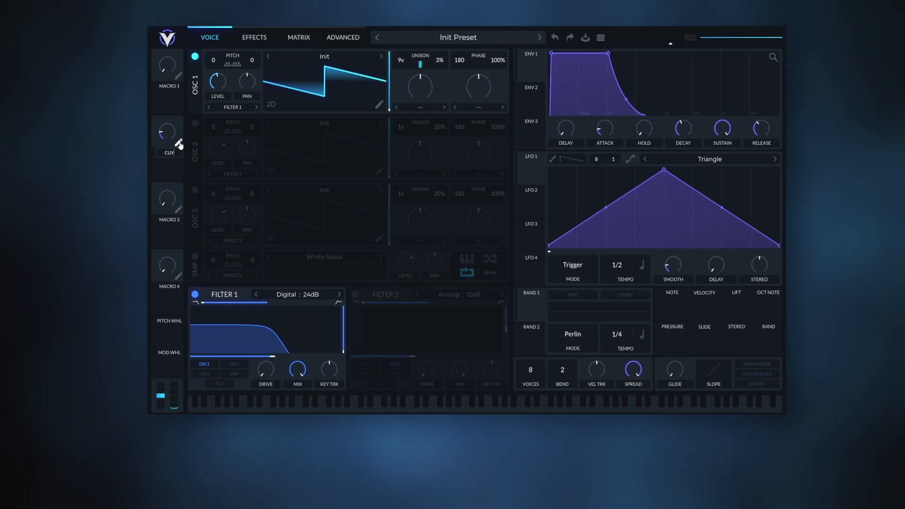
key(BackSpace)
text(T)
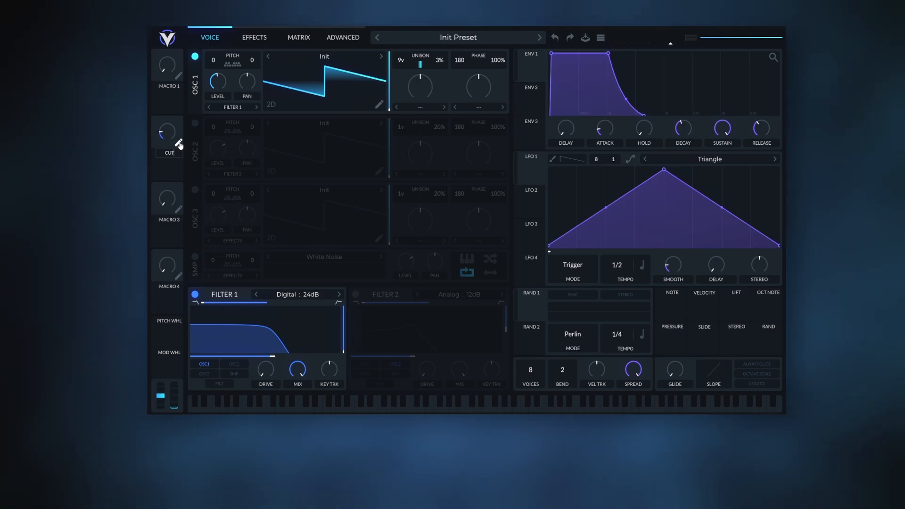
text(OFF)
key(Return)
Assign the CUTOFF macro to Filter 1's cutoff with a modulation amount of 21.5 and try out the macro knob.
drag(170, 168, 263, 343)
right_click(262, 343)
click(275, 335)
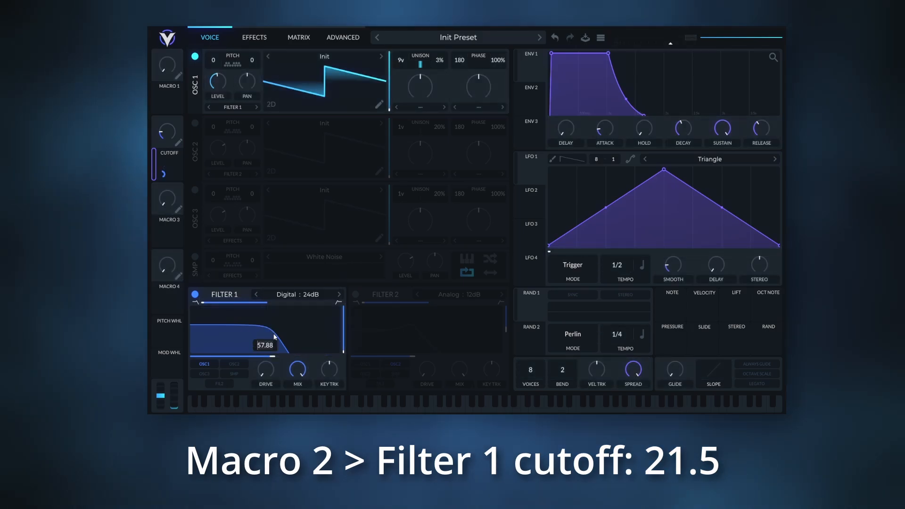
text(21.5)
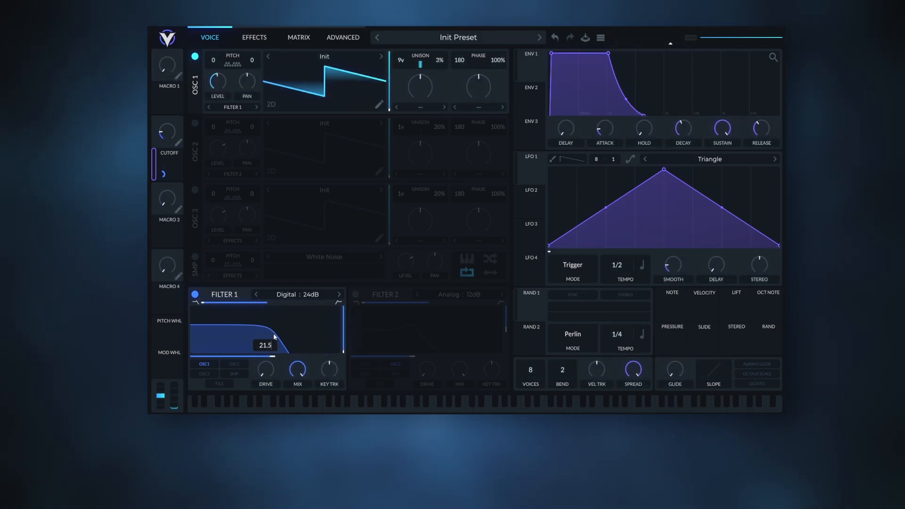
key(Return)
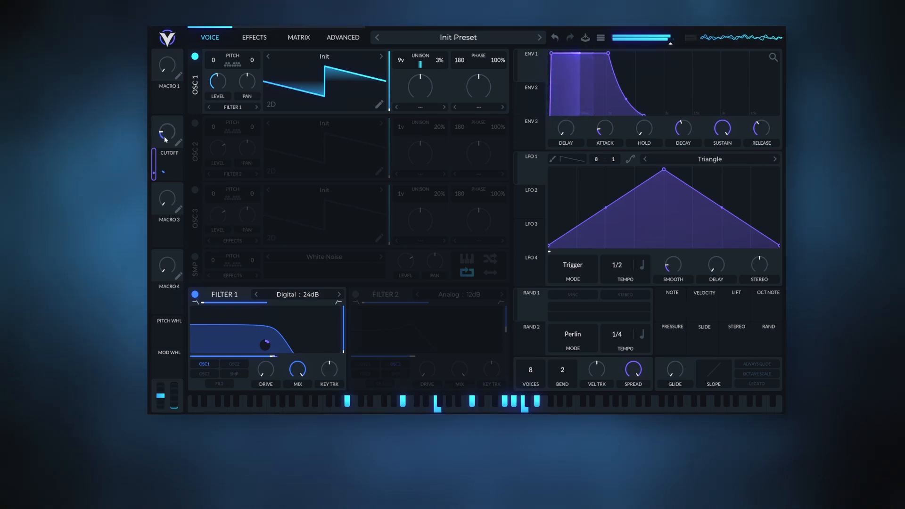
mouse_move(165, 136)
drag(165, 136, 186, 138)
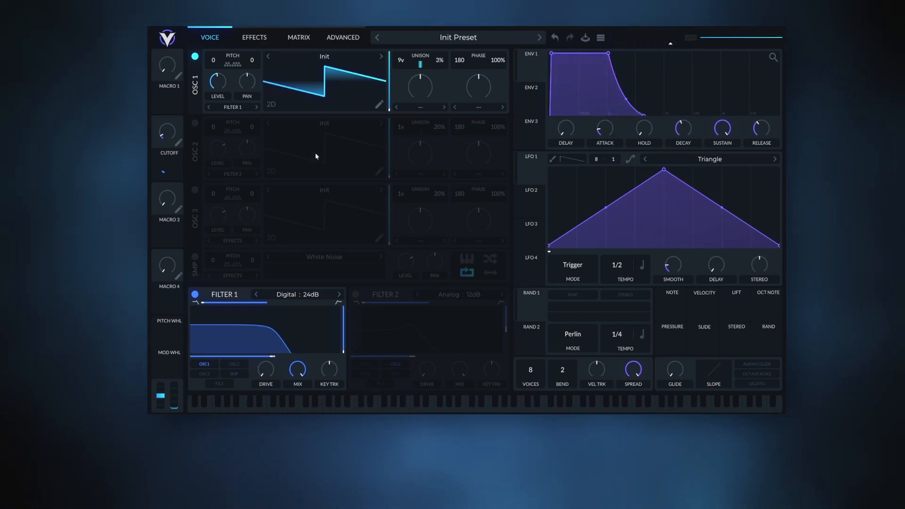
Turn on Oscillator 2 with its level at 0.65 and its phase randomization at 0%.
click(195, 124)
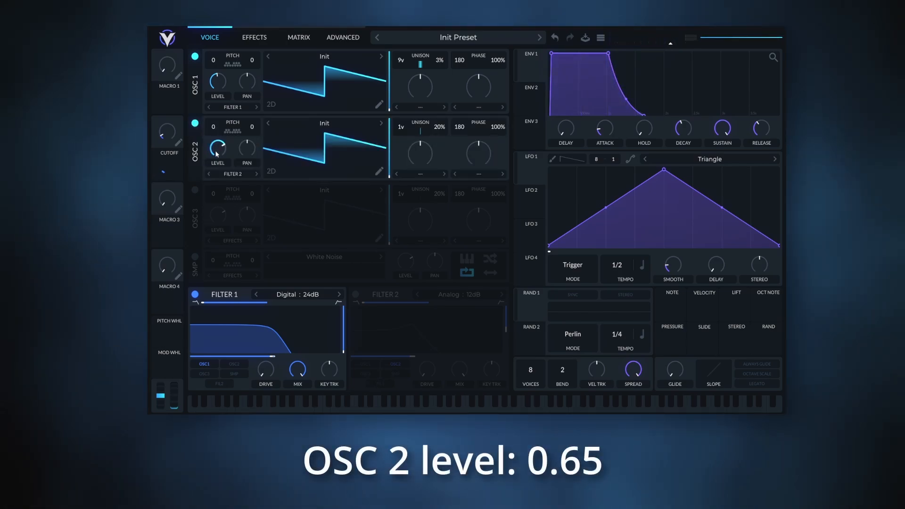
drag(217, 154, 221, 150)
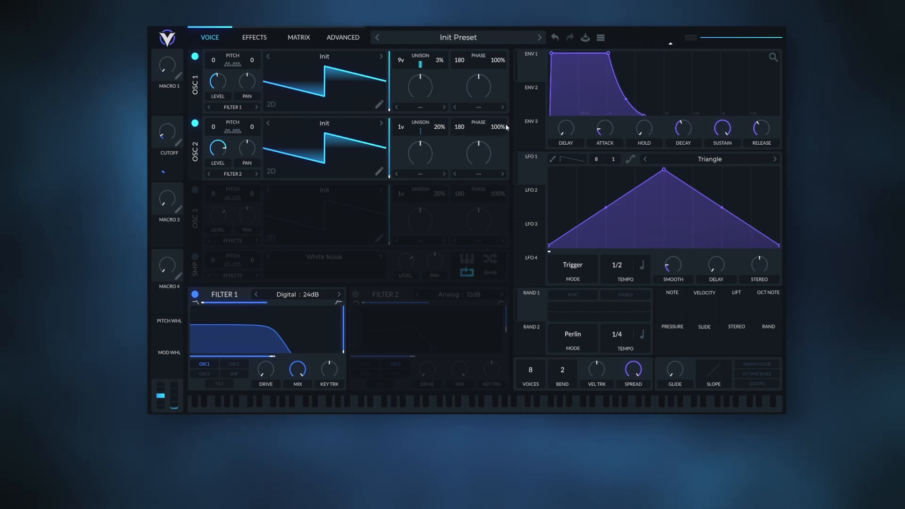
drag(505, 123, 501, 229)
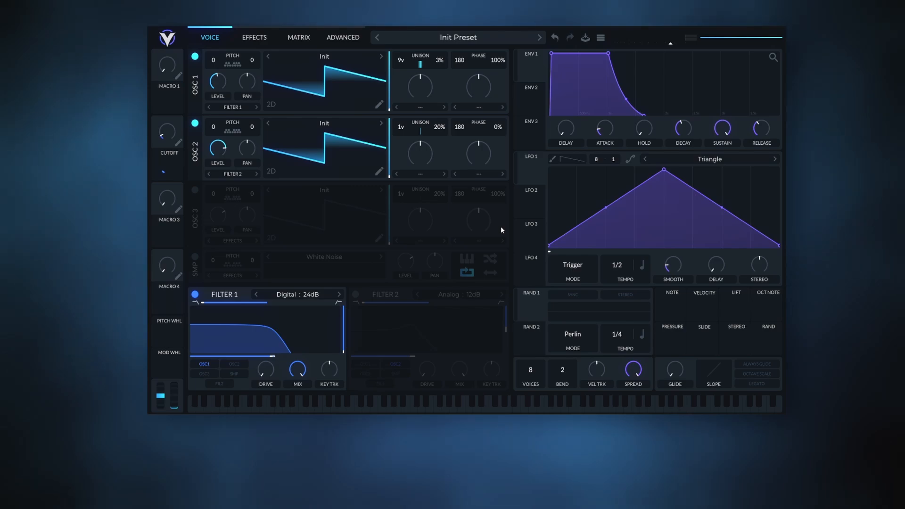
Turn on Filter 2 as a Digital 24dB filter and route Oscillator 3 and the sampler into it.
click(356, 294)
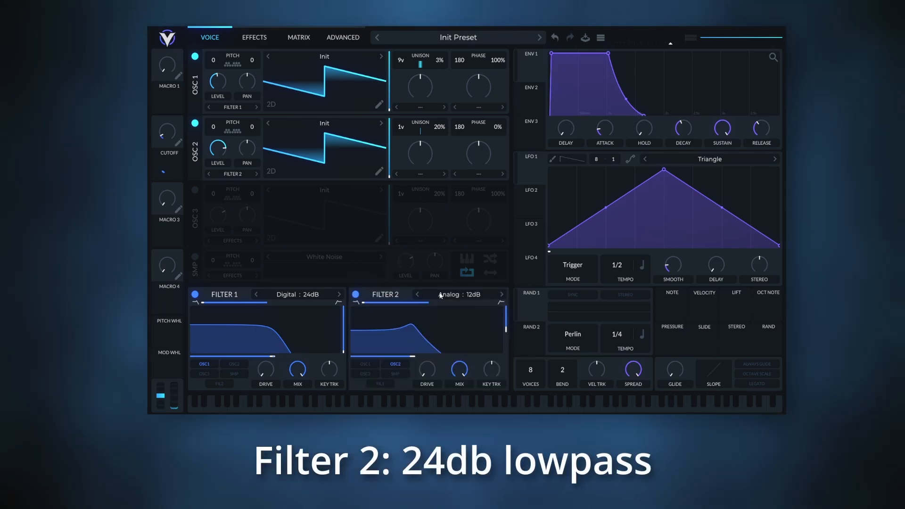
click(457, 294)
click(552, 337)
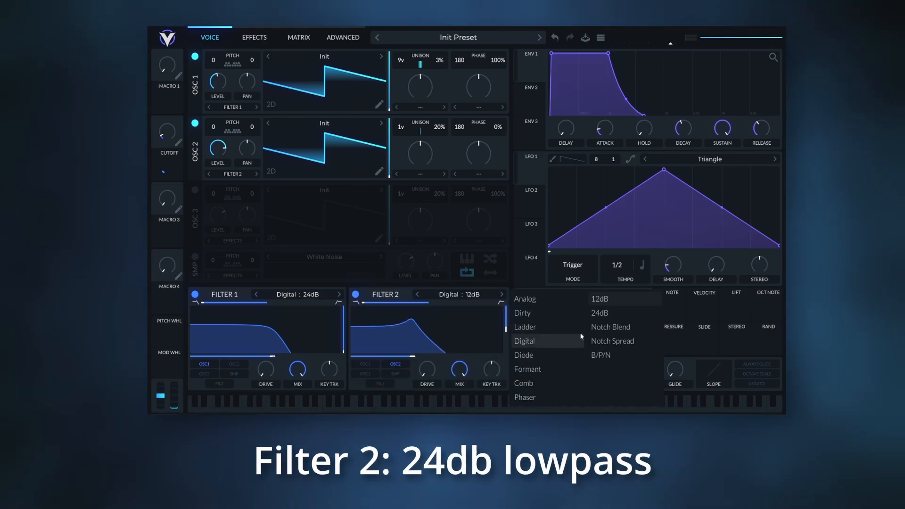
click(597, 313)
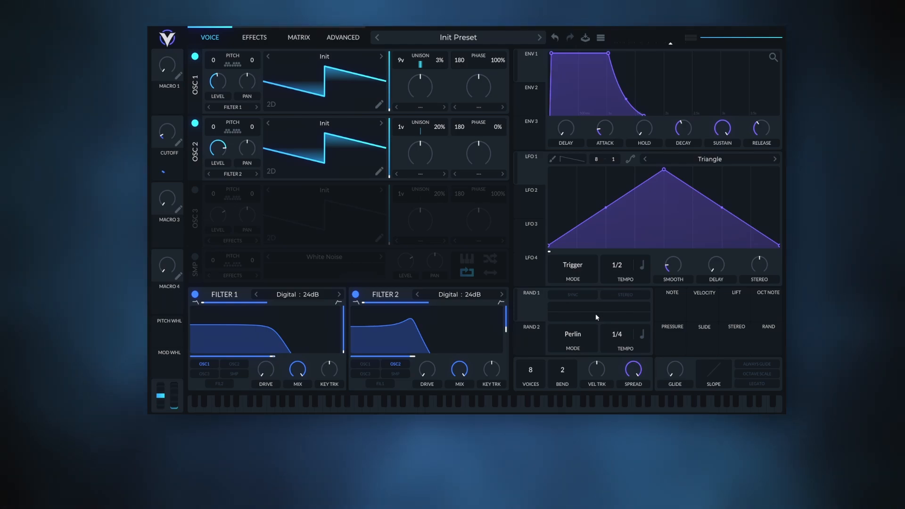
click(369, 376)
click(408, 375)
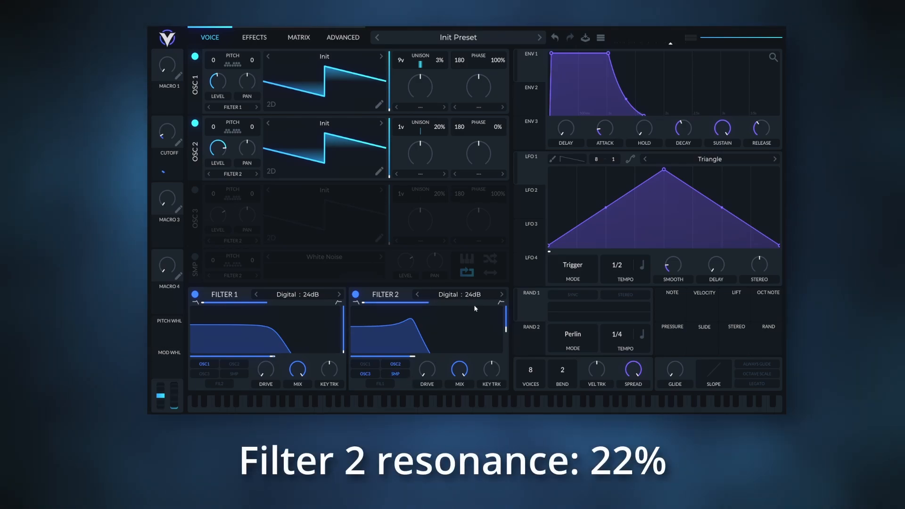
Set Filter 2's resonance to 22% and its cutoff to -24 semitones.
drag(506, 329, 505, 342)
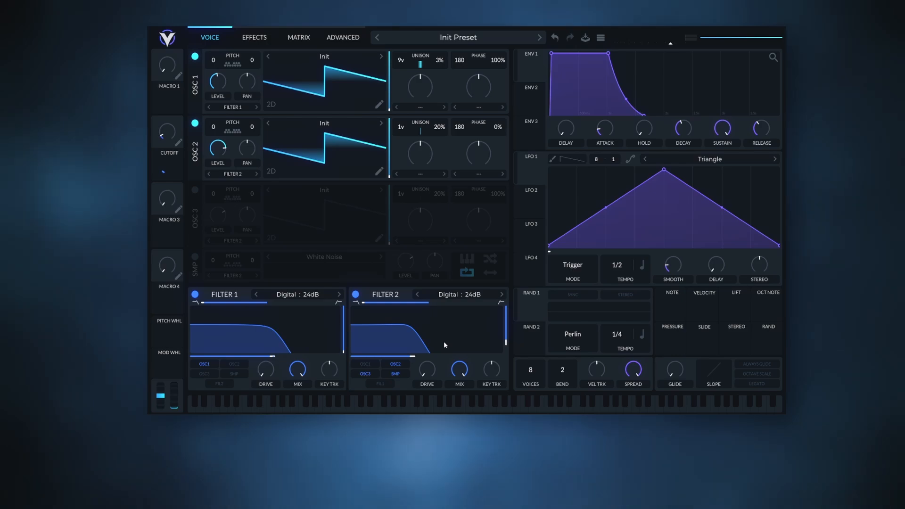
right_click(412, 356)
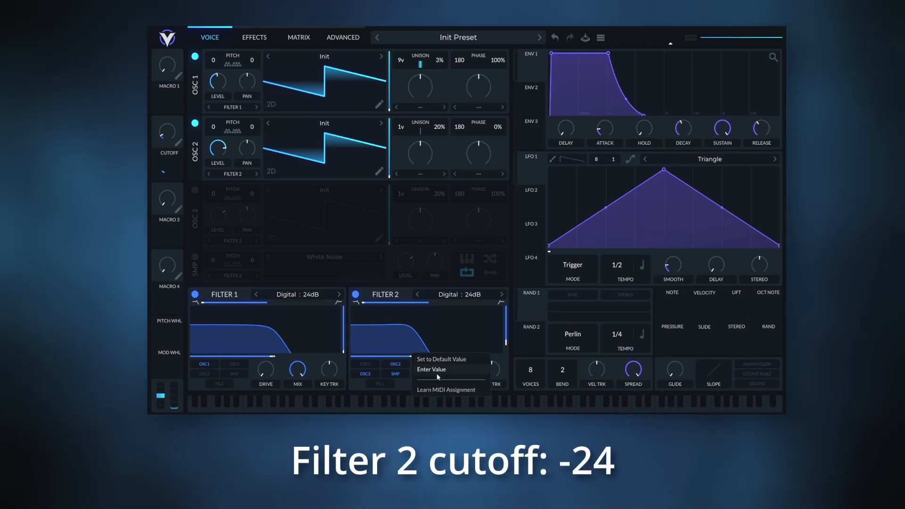
click(436, 372)
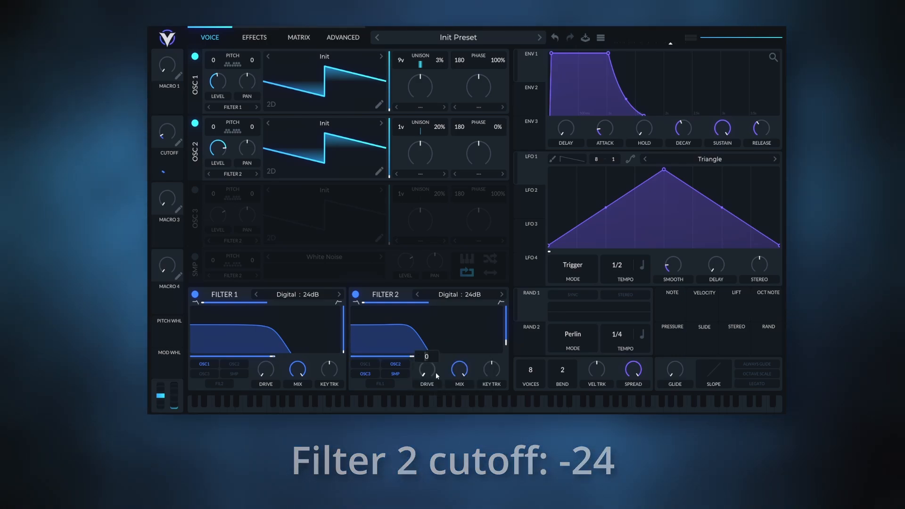
text(-24)
key(Return)
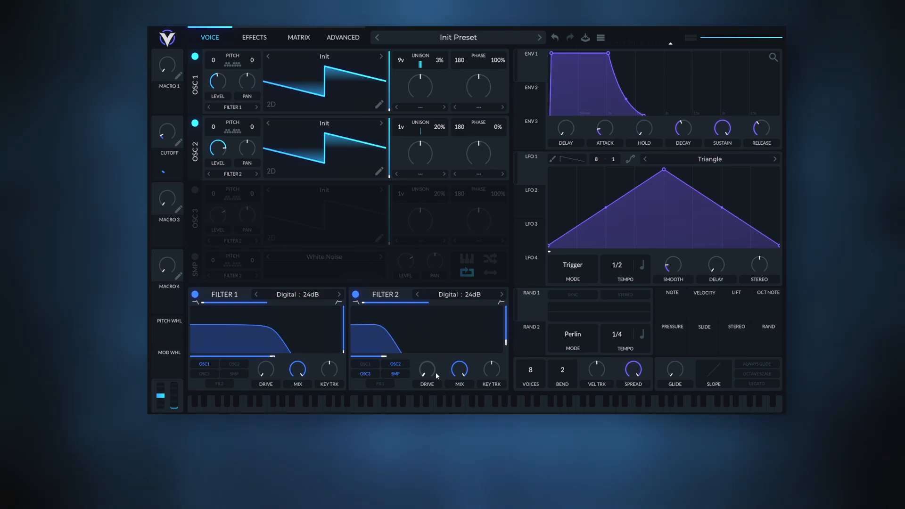
Set Filter 2's key tracking to 25%.
right_click(506, 343)
click(507, 348)
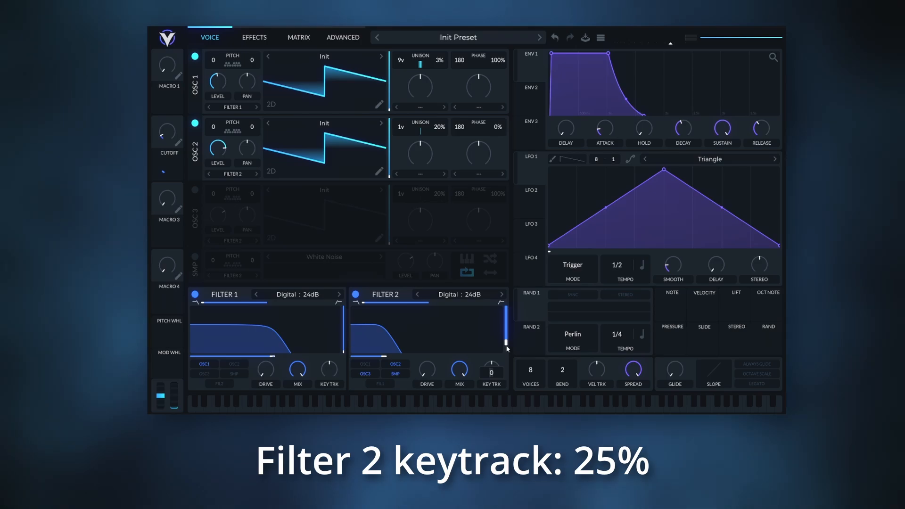
text(25)
key(Return)
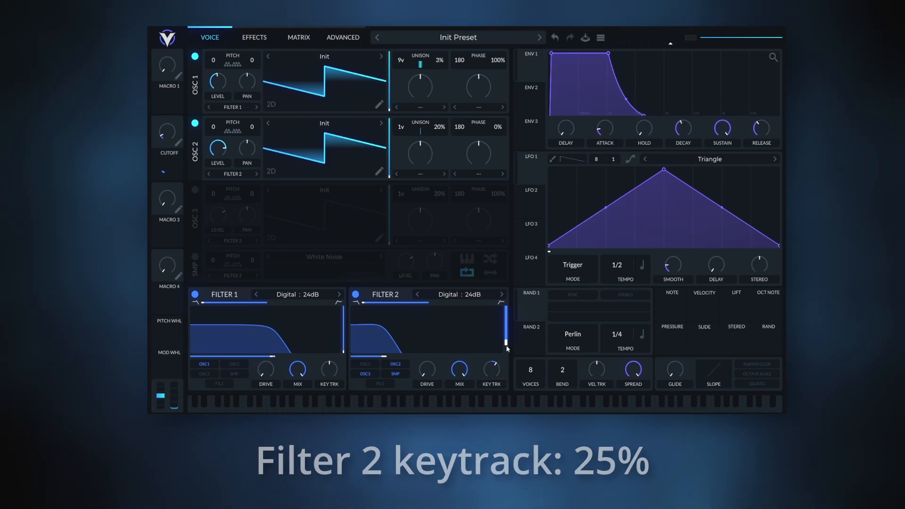
Set Envelope 2's attack to 0.059.
click(533, 95)
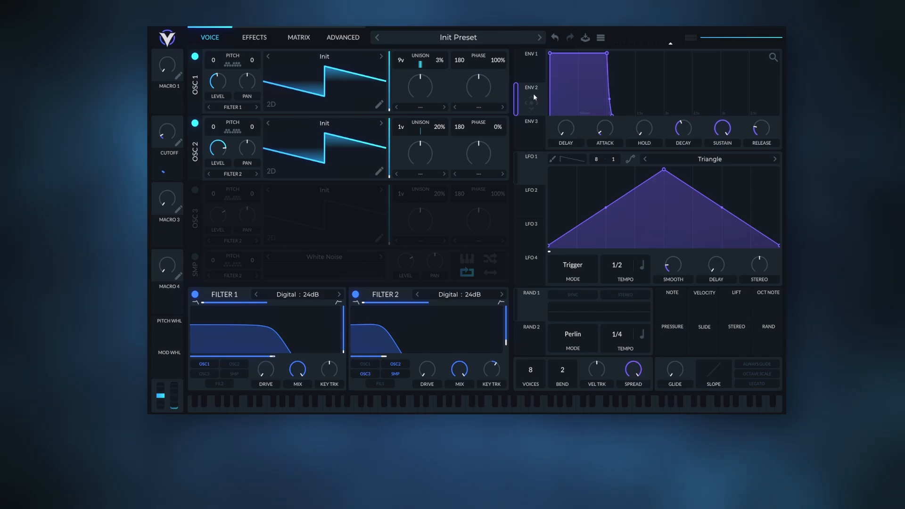
right_click(607, 128)
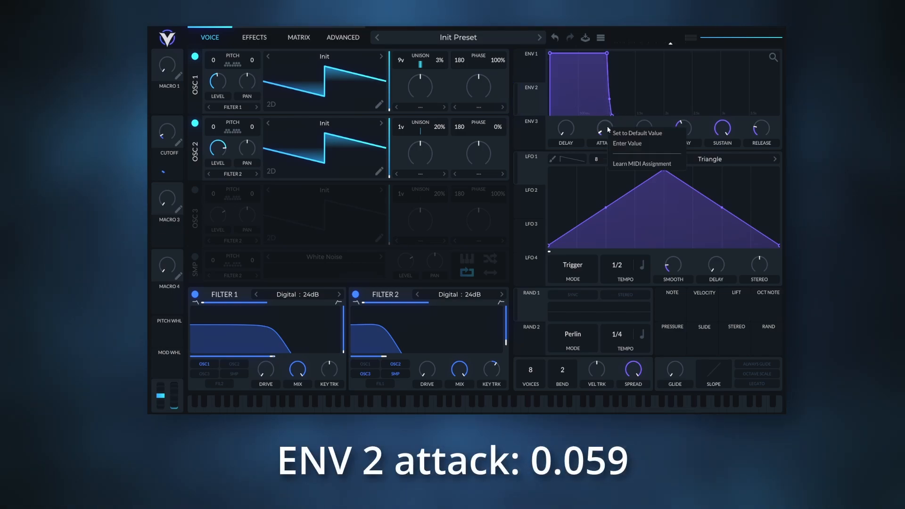
click(624, 146)
text(0.0)
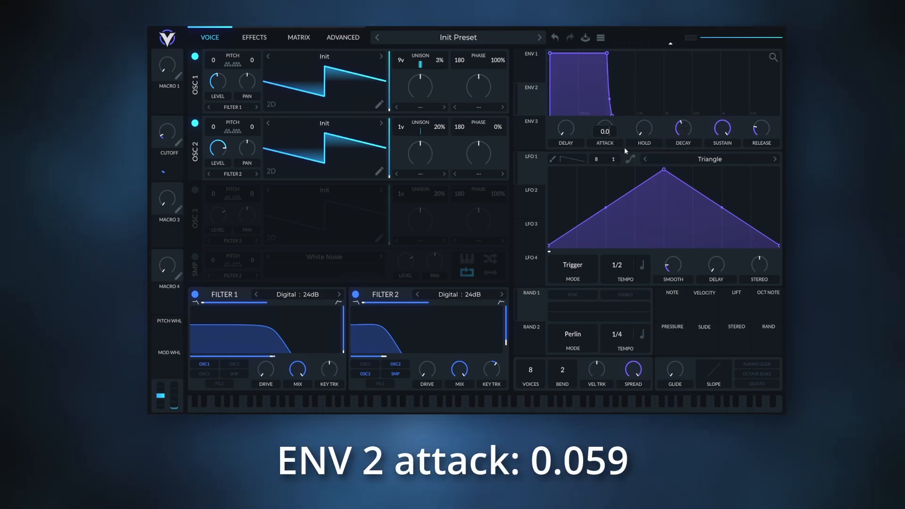
text(59)
key(Return)
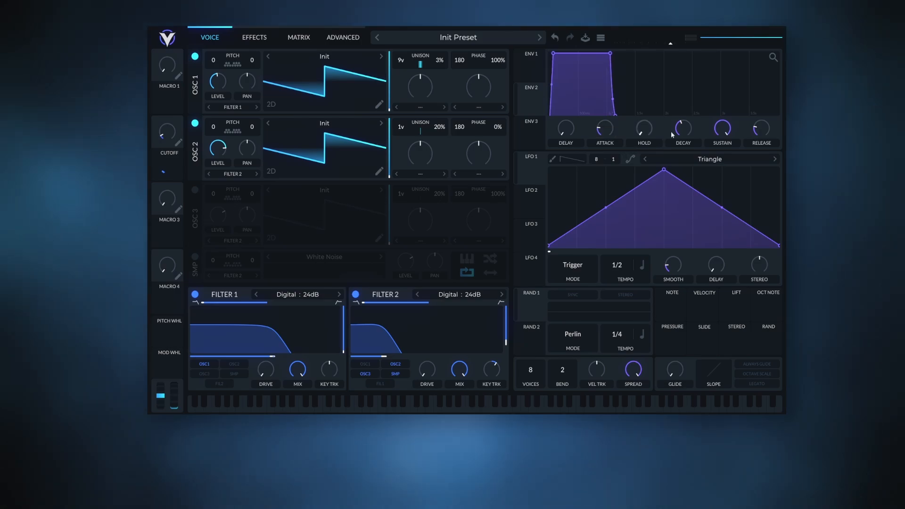
Set Envelope 2's decay to 1.525 and its sustain to 0.
right_click(678, 128)
click(693, 146)
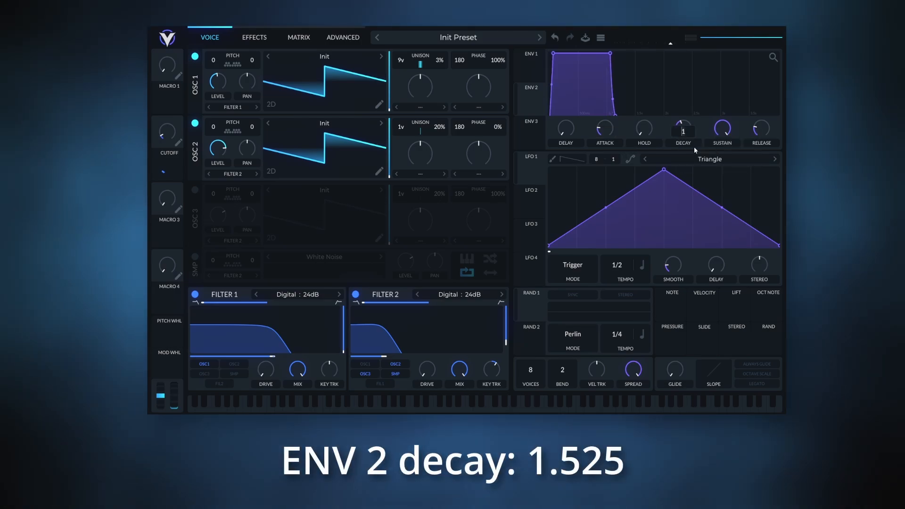
text(1.525)
key(Return)
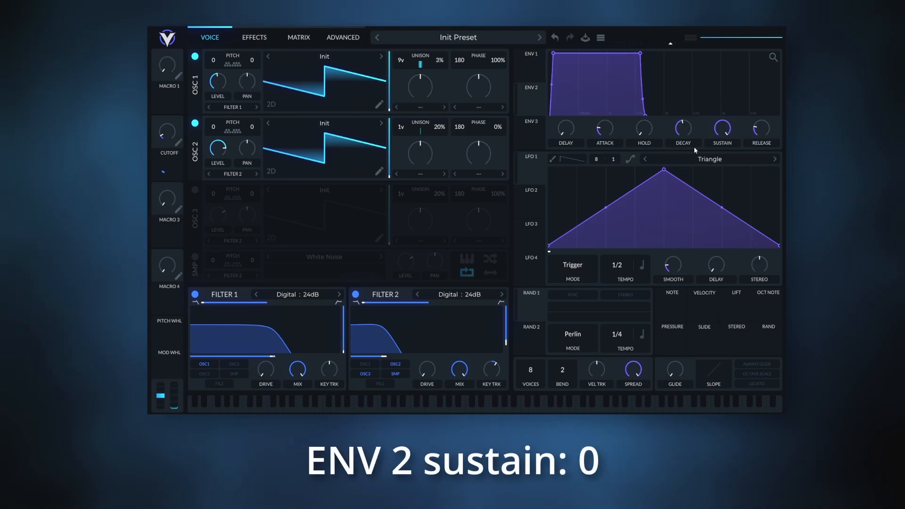
drag(733, 127, 714, 162)
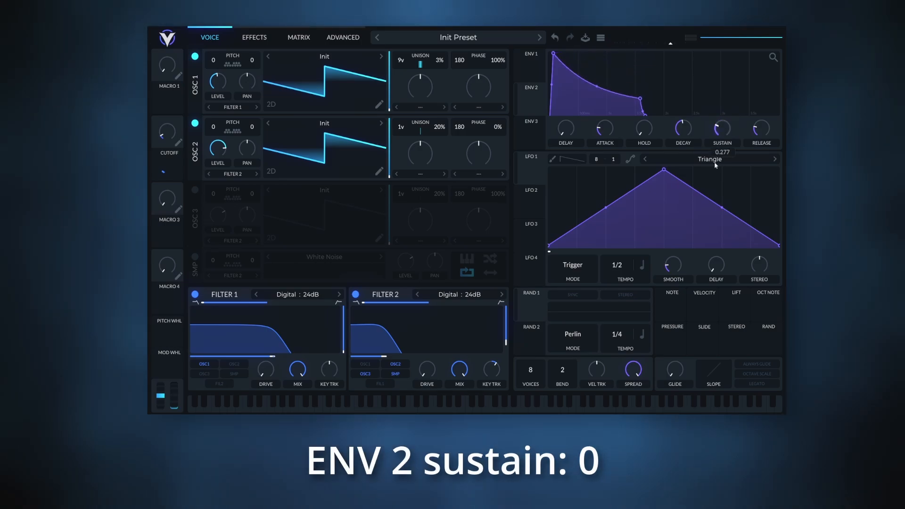
Set Envelope 2's release to 0.475.
right_click(758, 134)
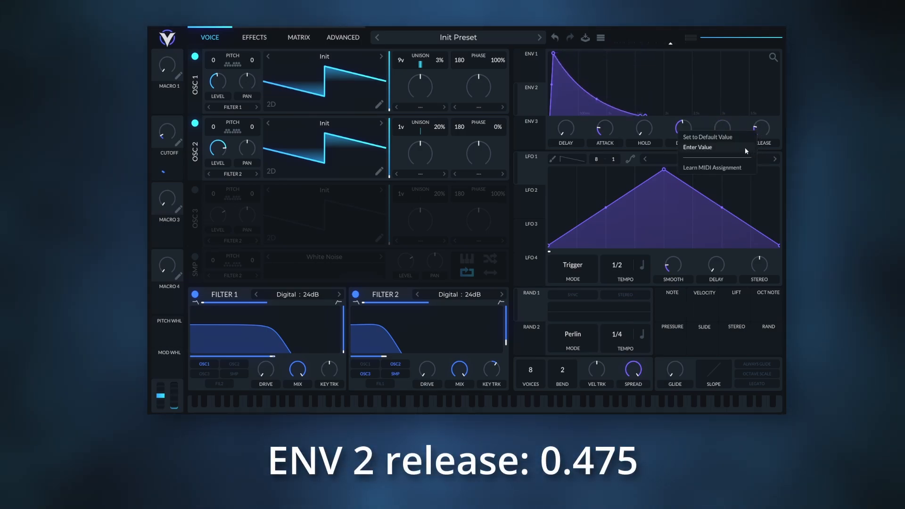
click(744, 148)
text(0.475)
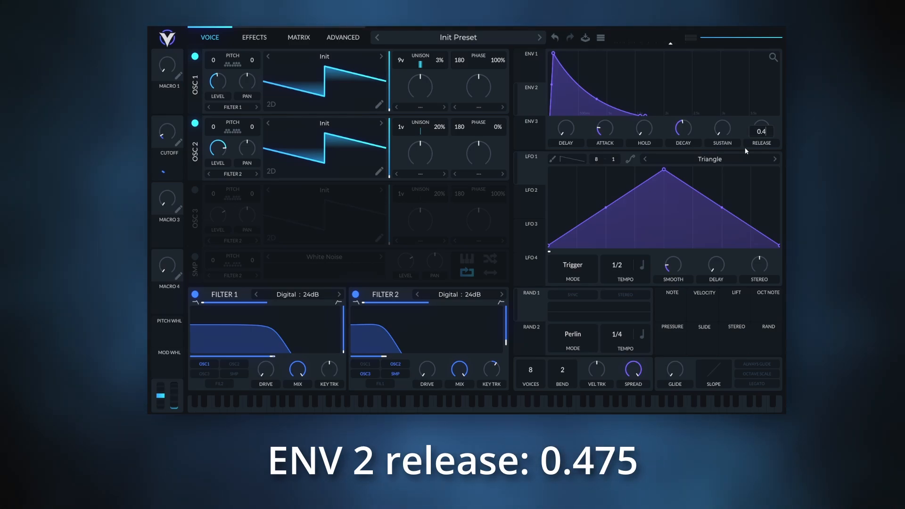
key(Return)
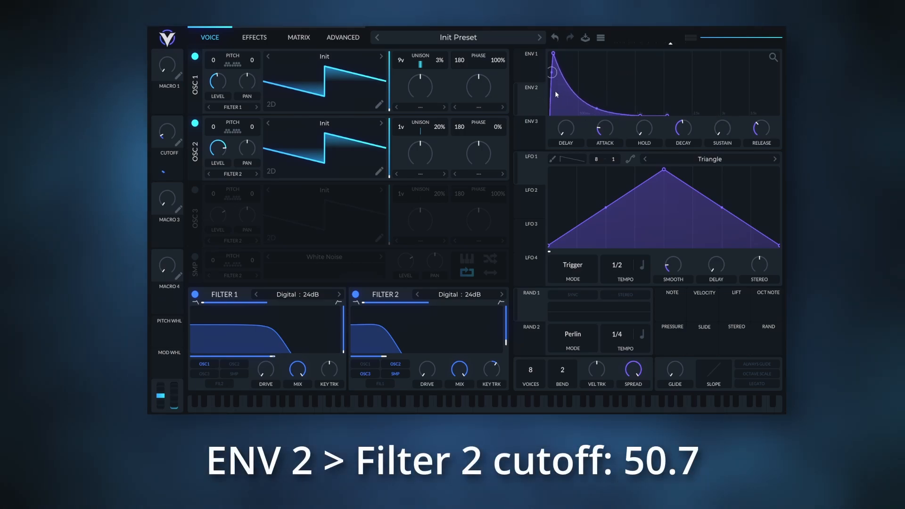
Assign Envelope 2 to modulate Filter 2's cutoff with an amount of 50.7.
drag(531, 102, 400, 343)
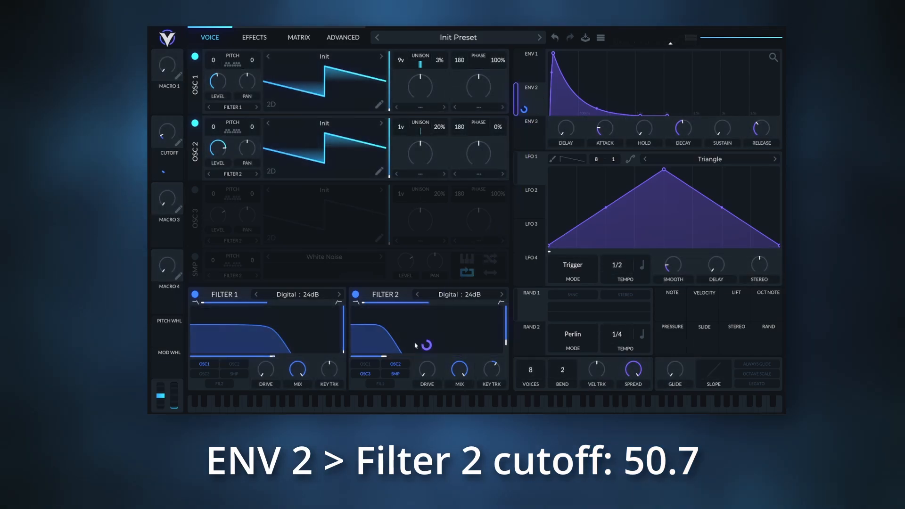
right_click(427, 345)
click(442, 337)
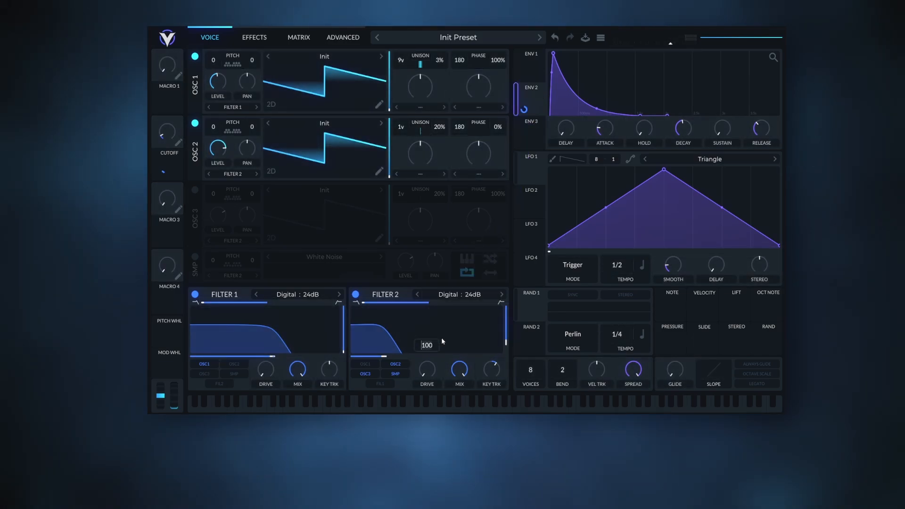
text(50.7)
key(Return)
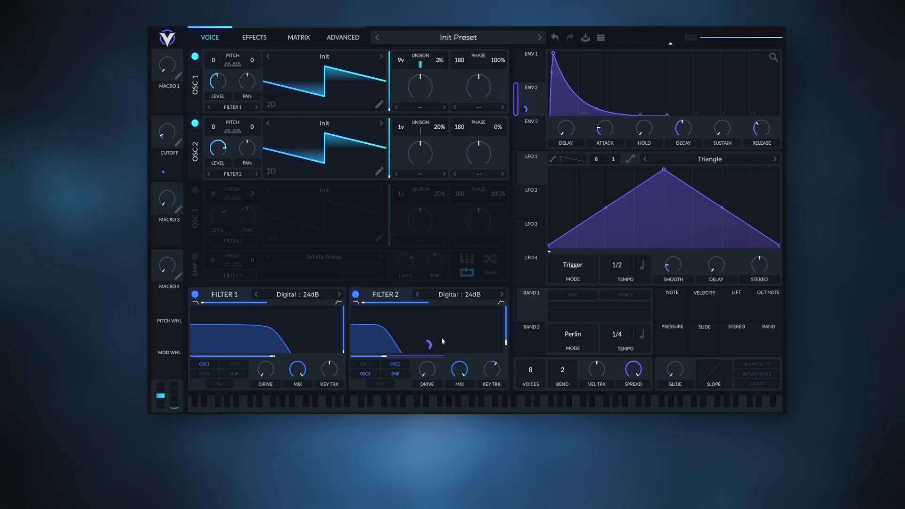
Assign the Cutoff macro to modulate Filter 2's cutoff with an amount of about 18.
drag(163, 172, 423, 347)
right_click(423, 347)
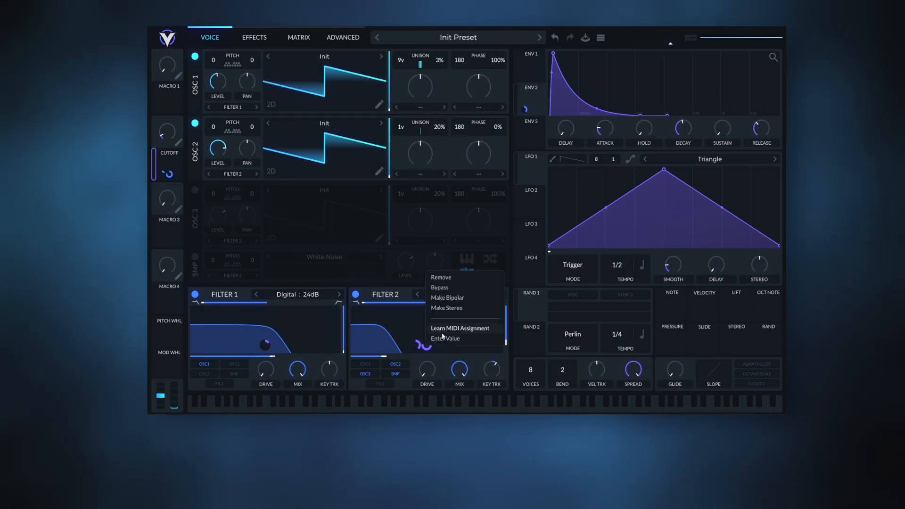
click(442, 338)
text(14.15)
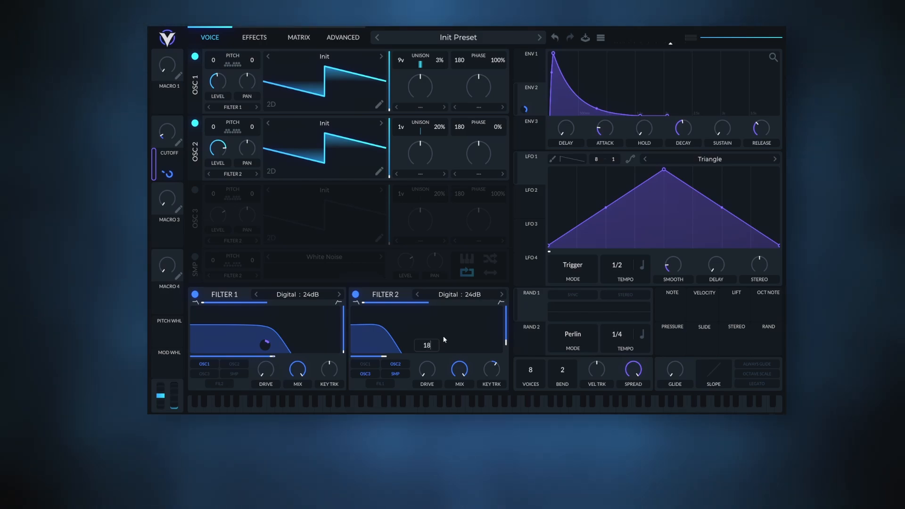
key(Return)
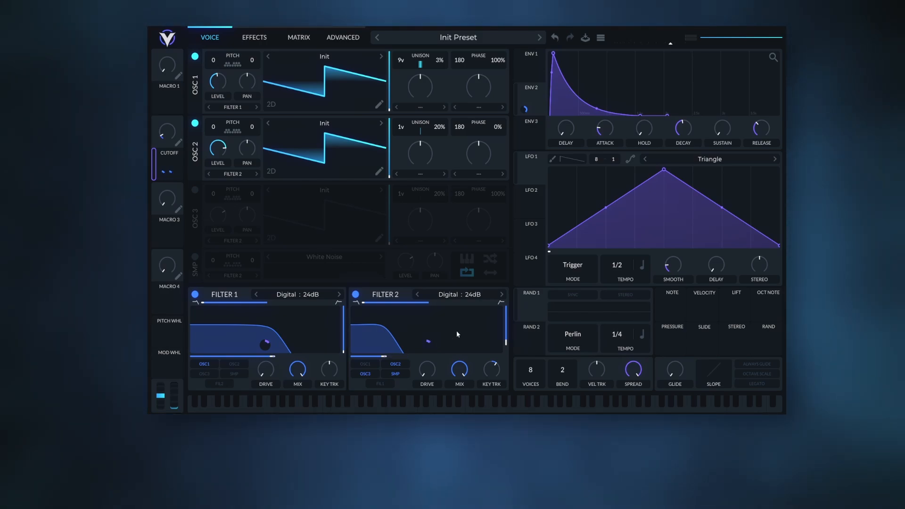
Assign the Cutoff macro to modulate Envelope 2's decay with an amount of 0.14.
drag(178, 142, 690, 128)
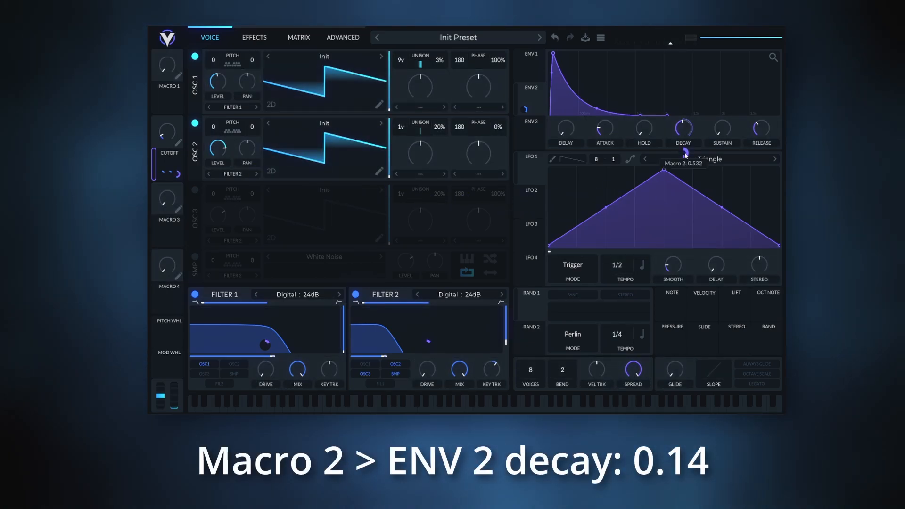
right_click(685, 156)
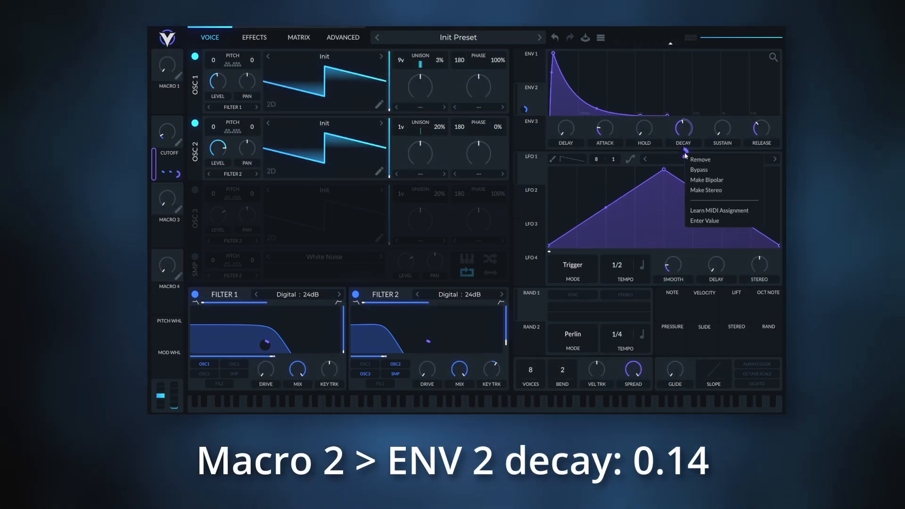
click(704, 222)
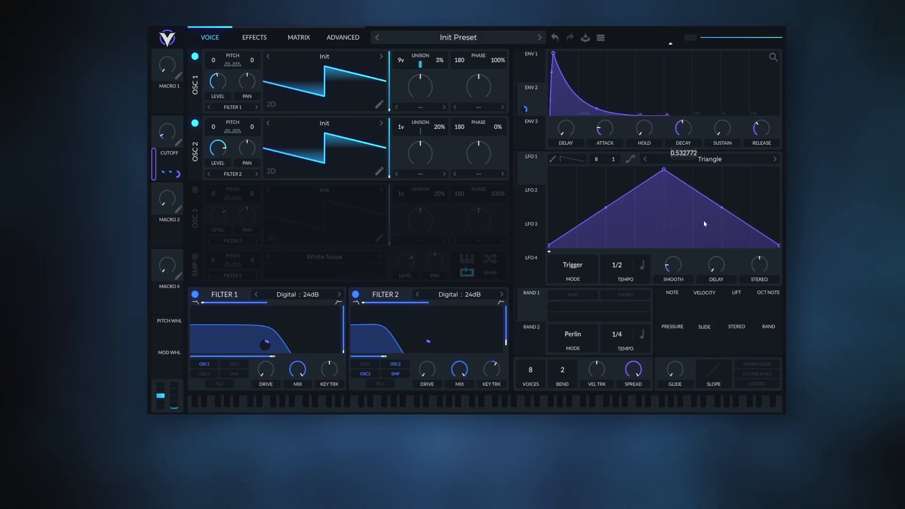
text(0.14)
key(Return)
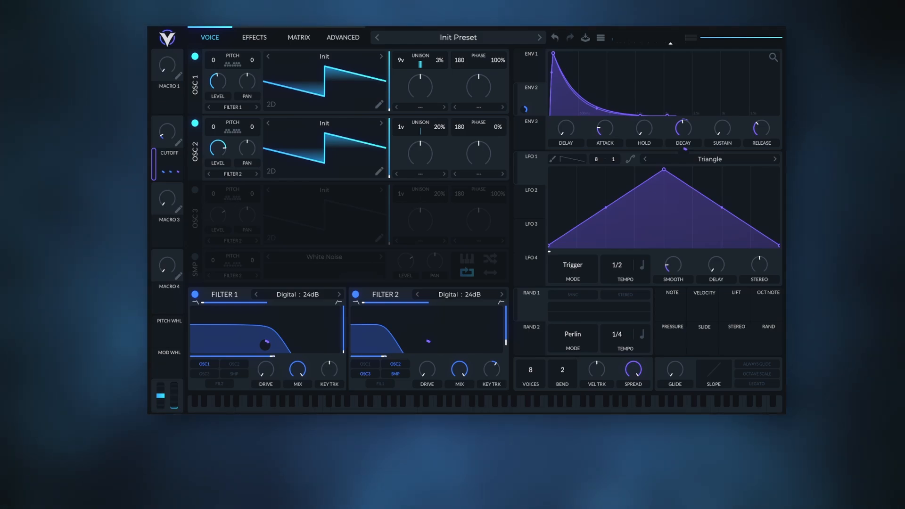
Switch LFO 1 to Envelope mode and set its frequency, measured in seconds, to 0.695 secs.
click(572, 265)
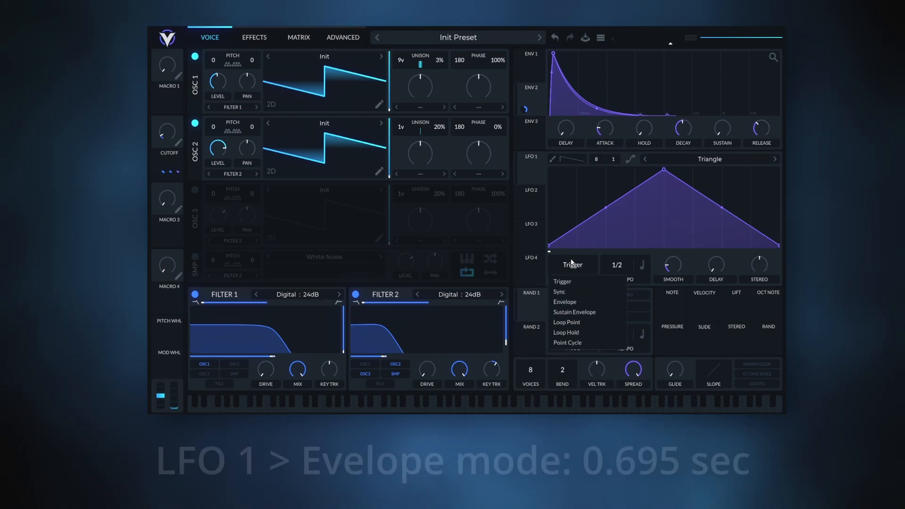
click(570, 302)
click(640, 264)
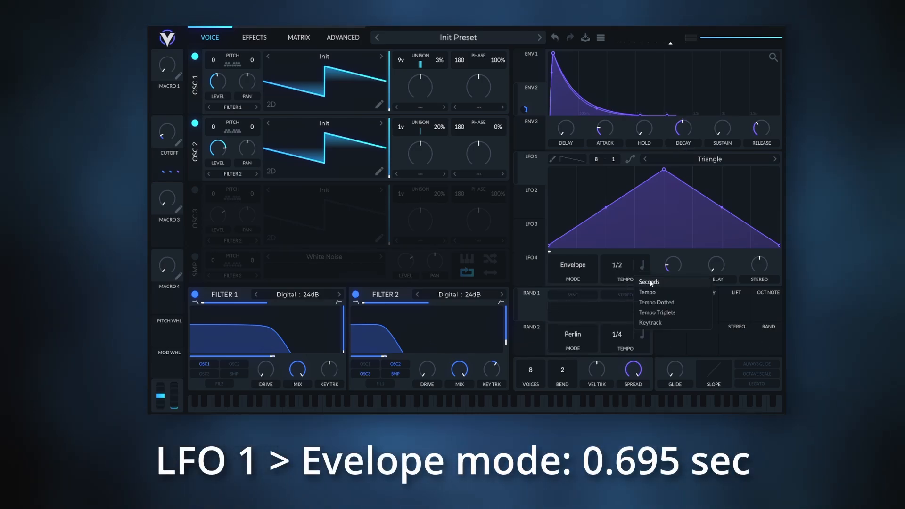
click(648, 278)
right_click(623, 270)
click(635, 283)
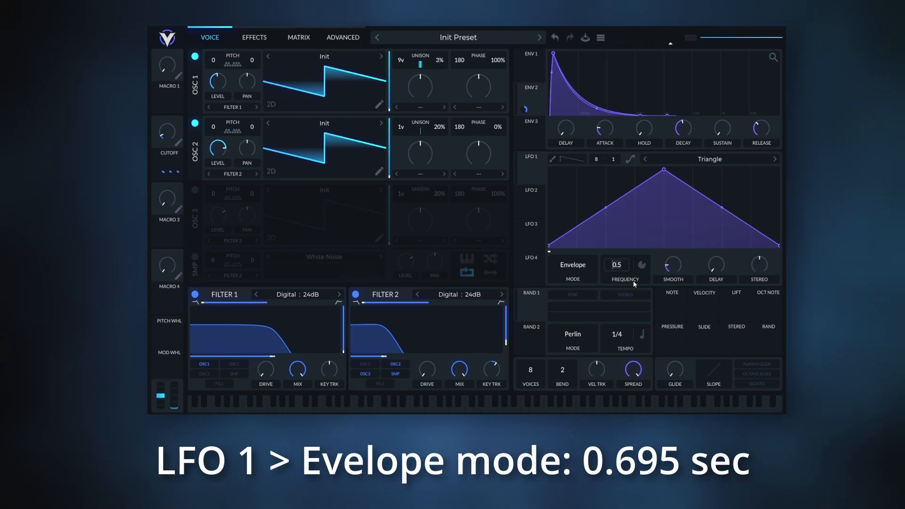
text(0.)
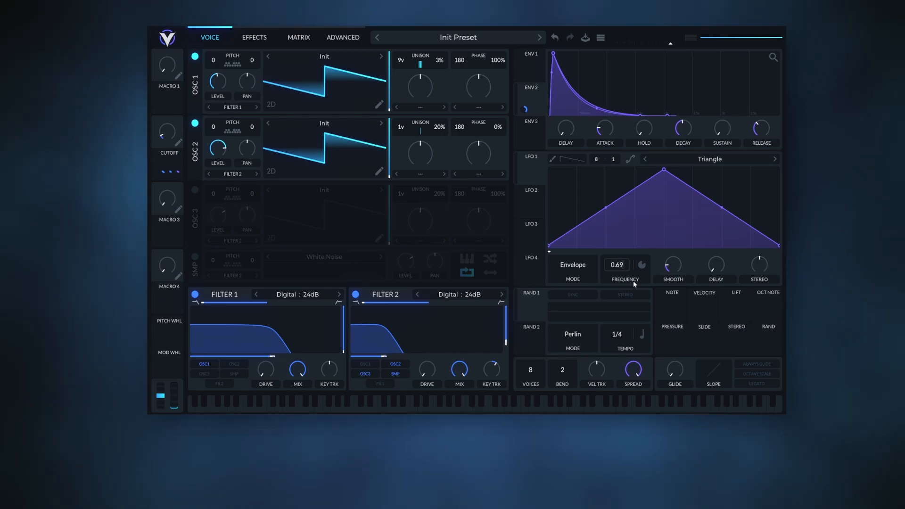
Set LFO 1's grid to 1 by 2 and raise the curve's start and end points to mid-height.
drag(596, 159, 595, 229)
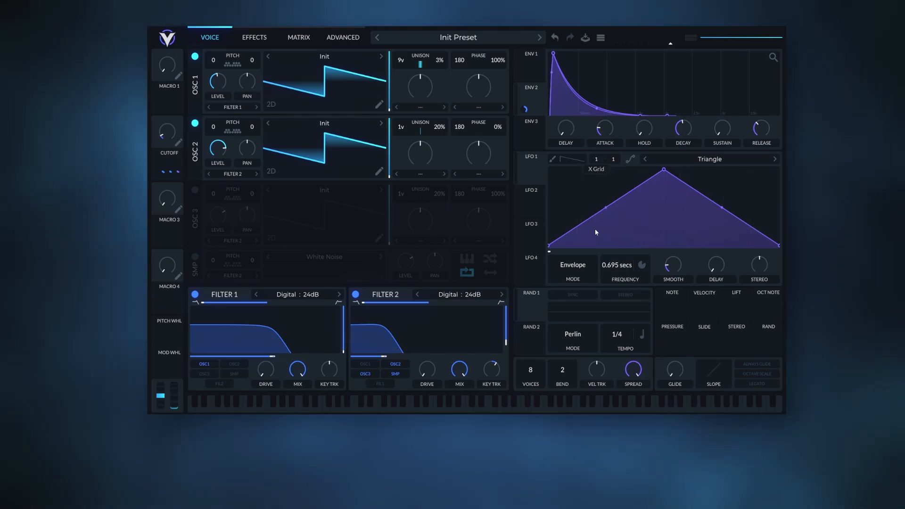
drag(618, 157, 619, 149)
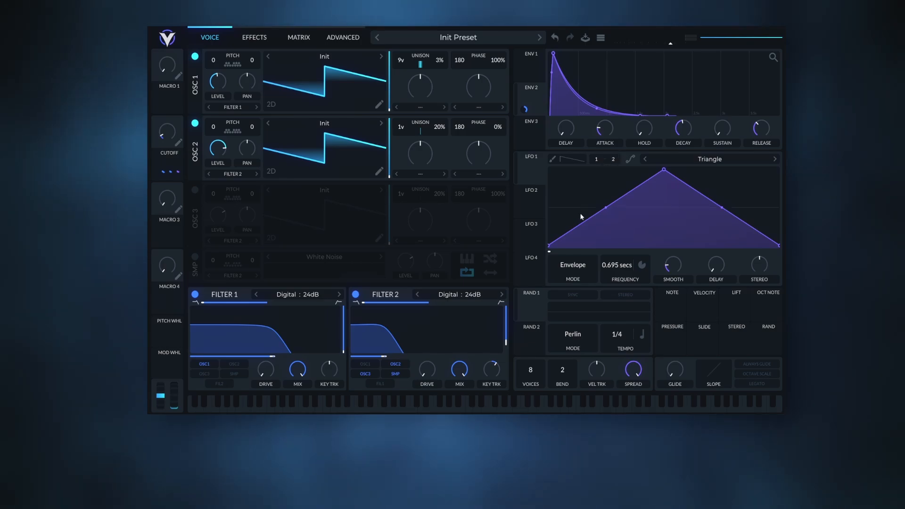
drag(552, 245, 556, 208)
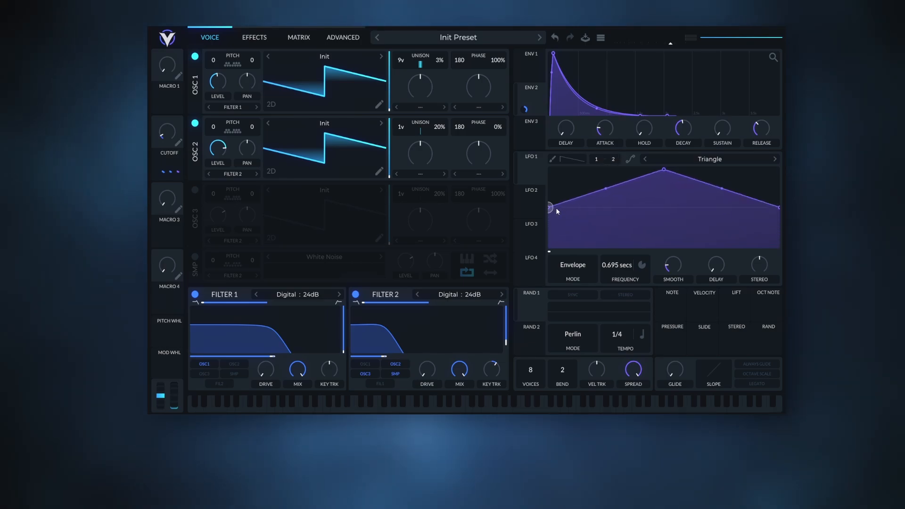
Reshape LFO 1 into an early dip, a lowered central peak and a shallow second dip, with smoothed curves.
double_click(590, 231)
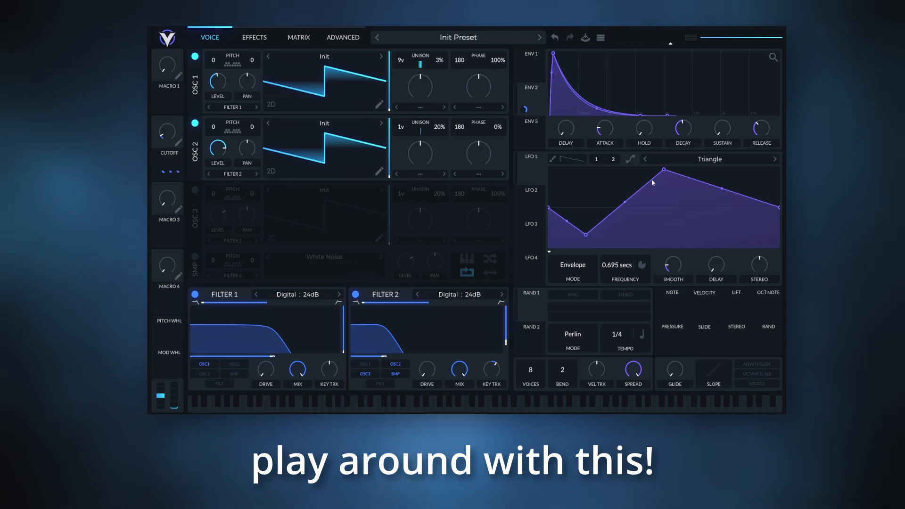
drag(664, 170, 652, 183)
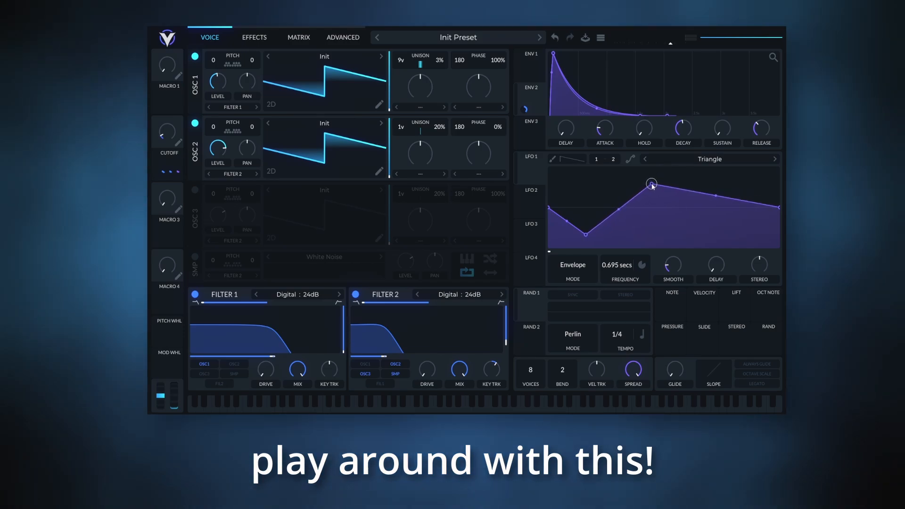
double_click(704, 208)
drag(704, 208, 696, 212)
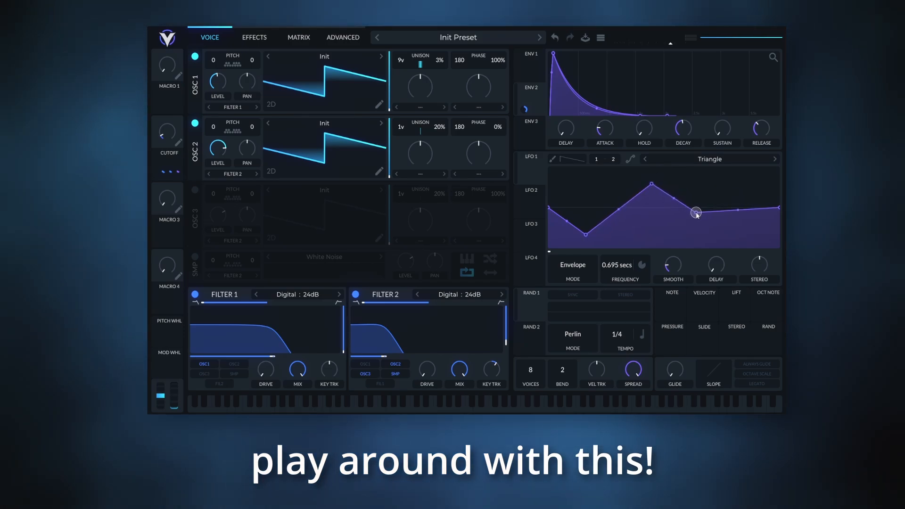
click(630, 158)
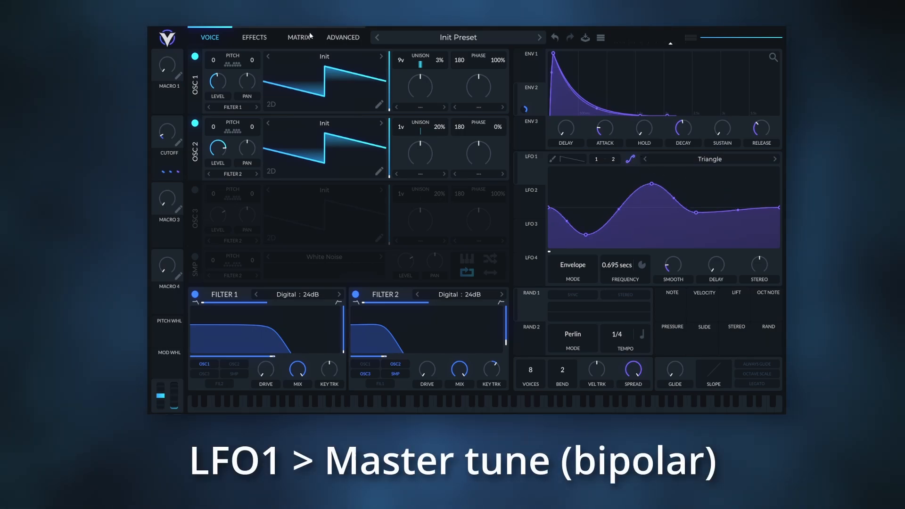
Assign LFO 1 to modulate the master tune in bipolar mode with an amount of 0.385.
click(349, 39)
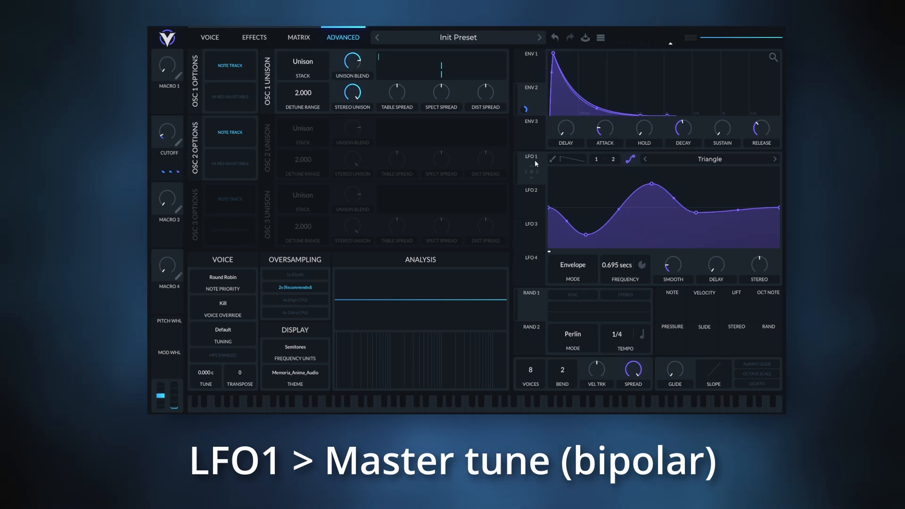
drag(533, 163, 210, 372)
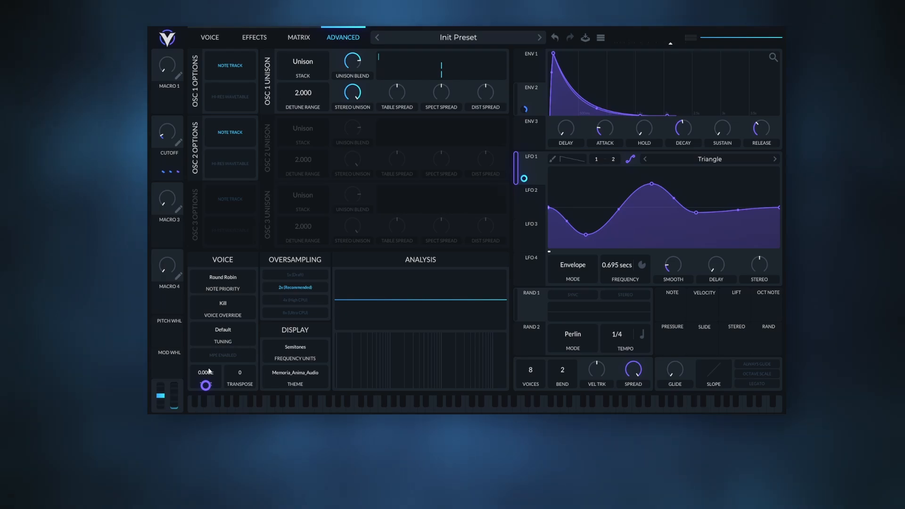
right_click(206, 386)
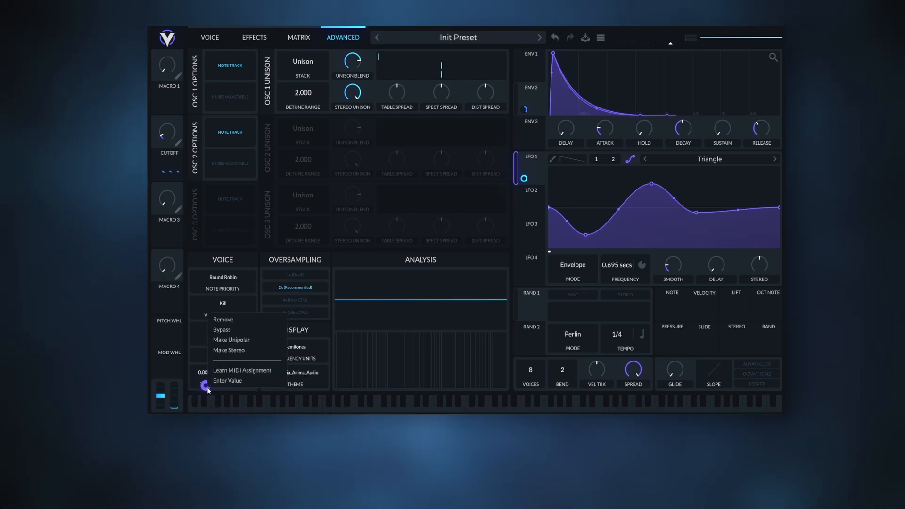
click(333, 335)
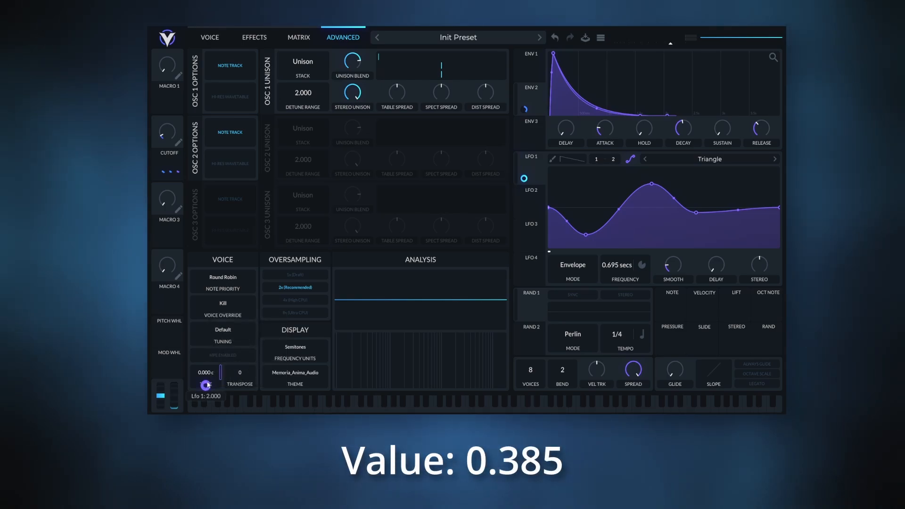
right_click(206, 385)
click(249, 376)
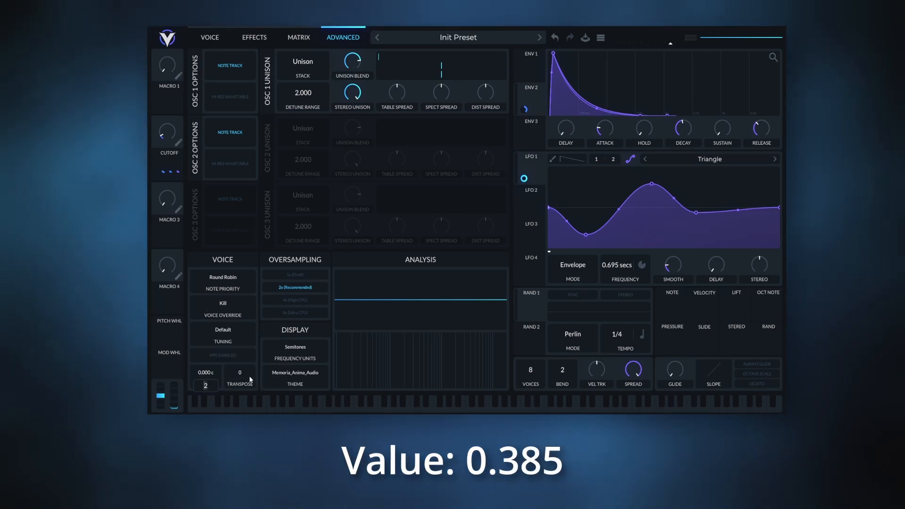
key(Return)
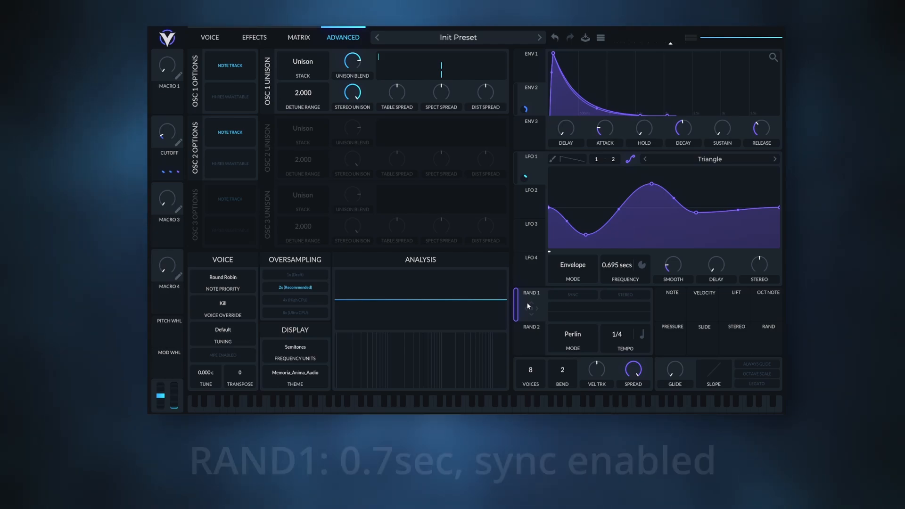
Set Random 1's frequency, measured in seconds, to 0.7 secs and enable its sync.
click(643, 335)
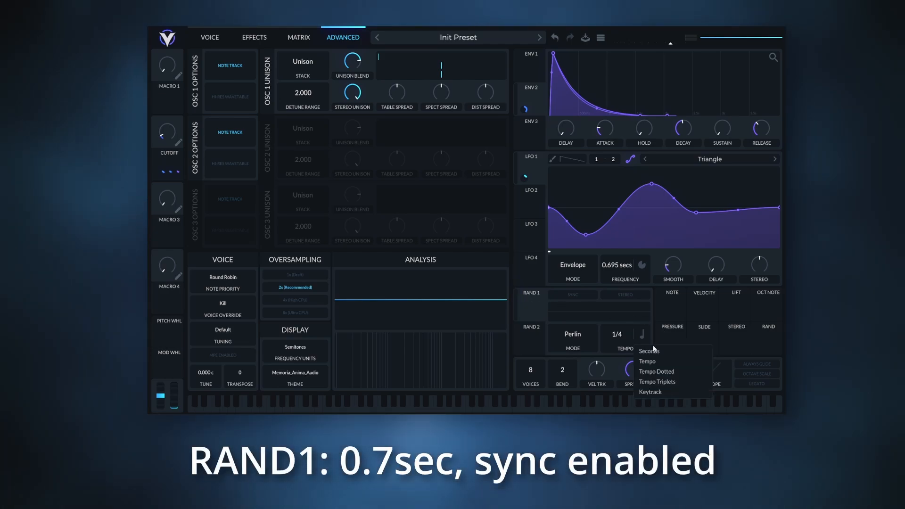
click(649, 351)
right_click(629, 338)
click(635, 353)
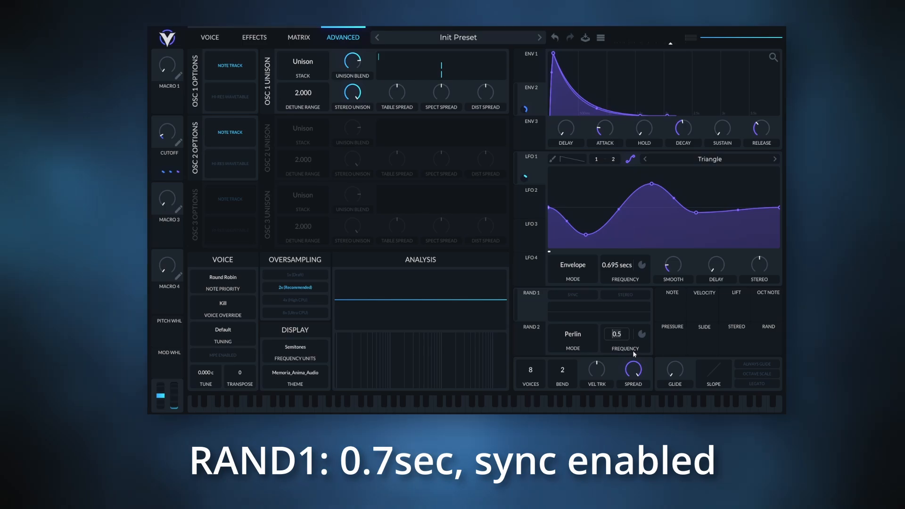
text(0.7)
key(Return)
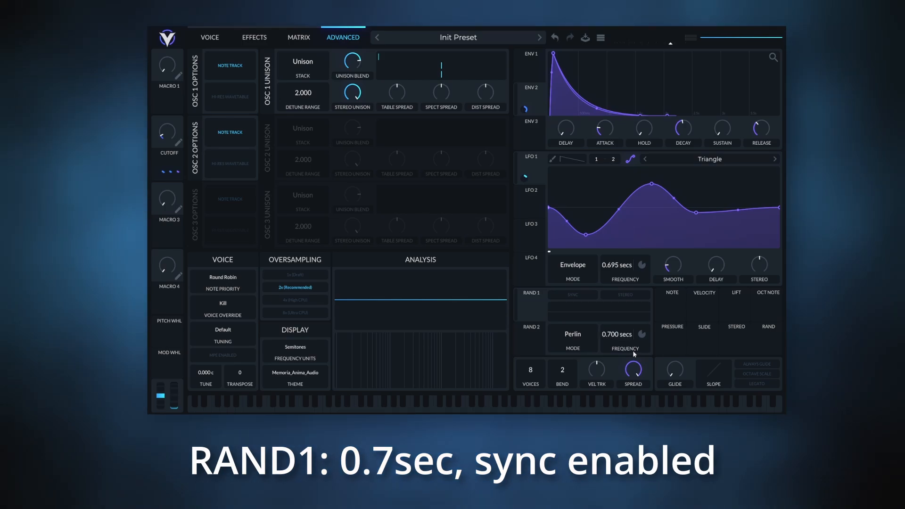
click(595, 296)
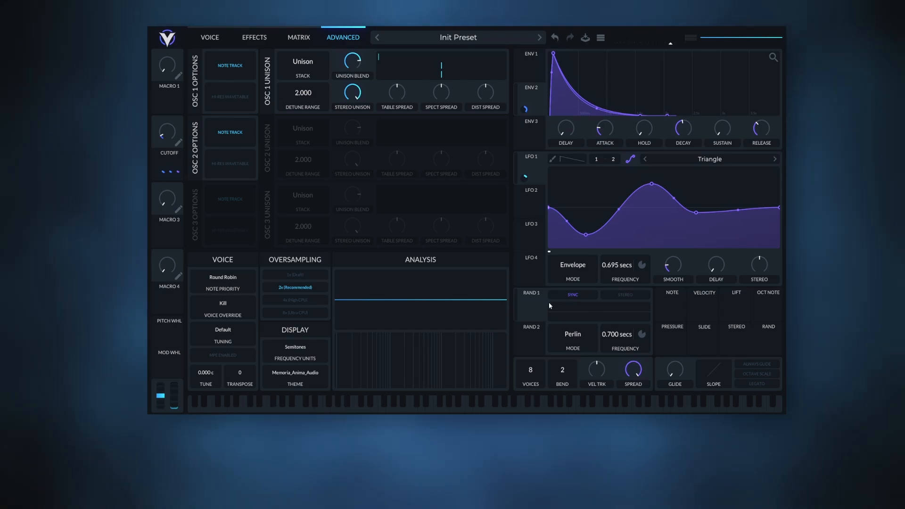
Assign Random 1 to modulate the master tune in bipolar mode with an amount of 0.385.
drag(531, 309, 214, 371)
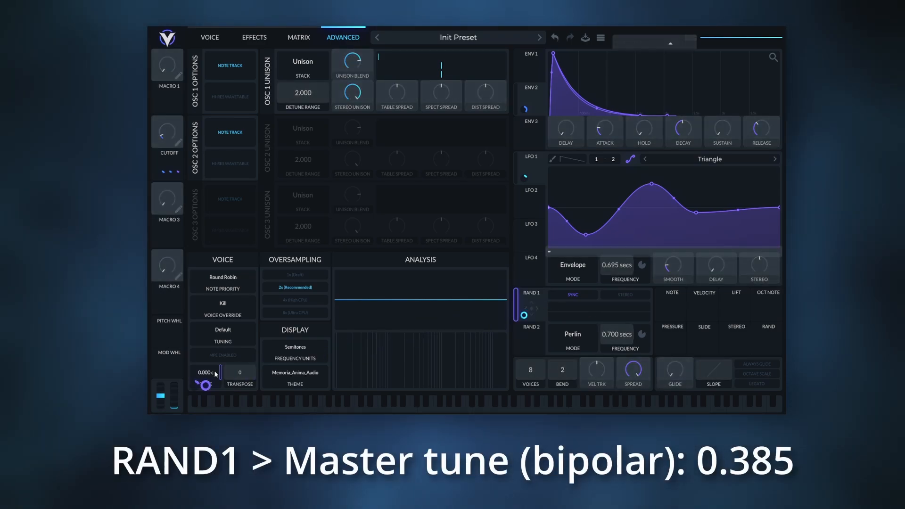
right_click(206, 385)
click(220, 378)
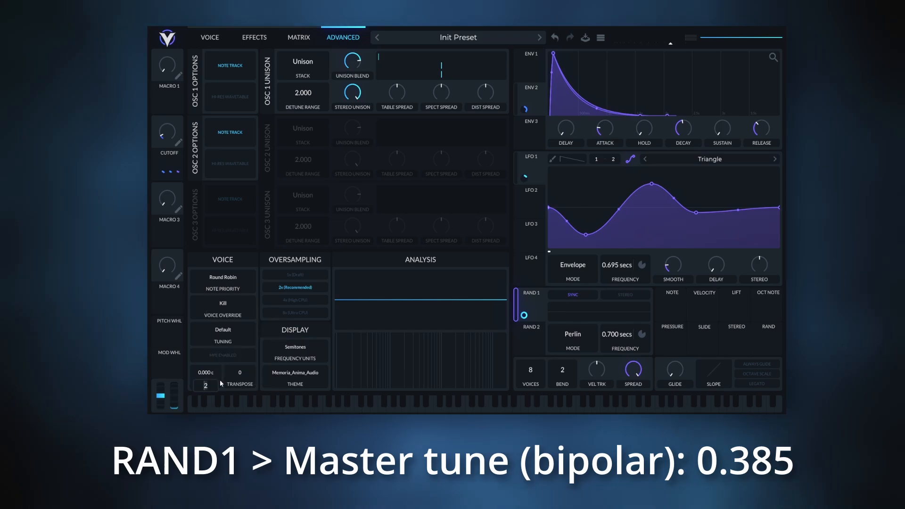
text(0.385)
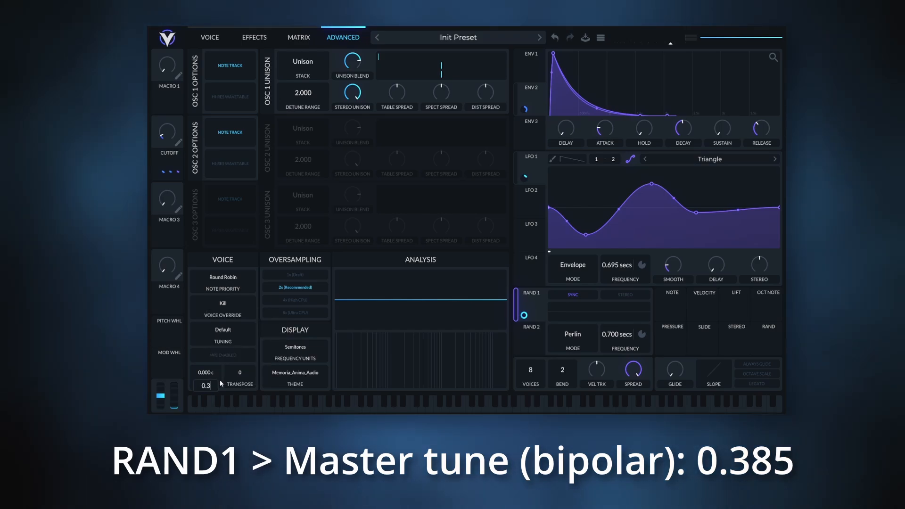
key(Return)
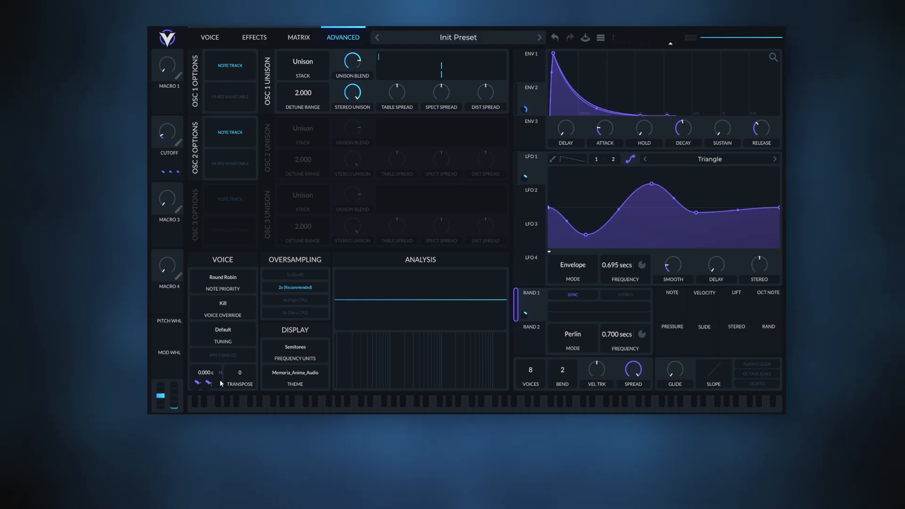
Rename Macro 1 as Detune and assign it to the amounts of both master tune modulations, LFO 1 and Random 1.
double_click(182, 84)
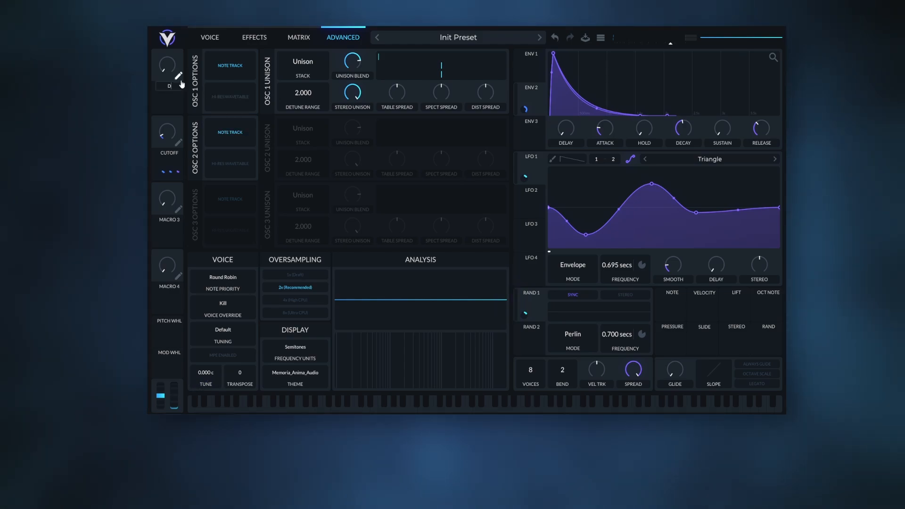
text(Detune)
key(Return)
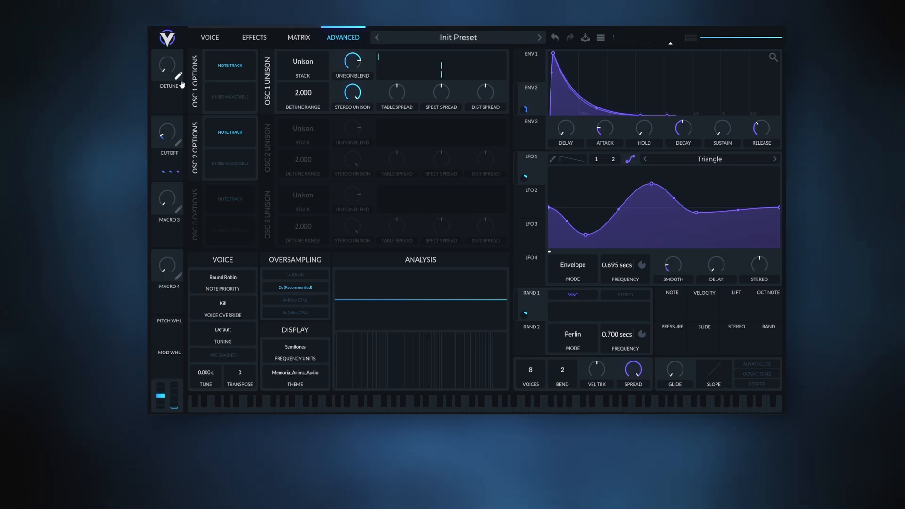
drag(171, 99, 196, 387)
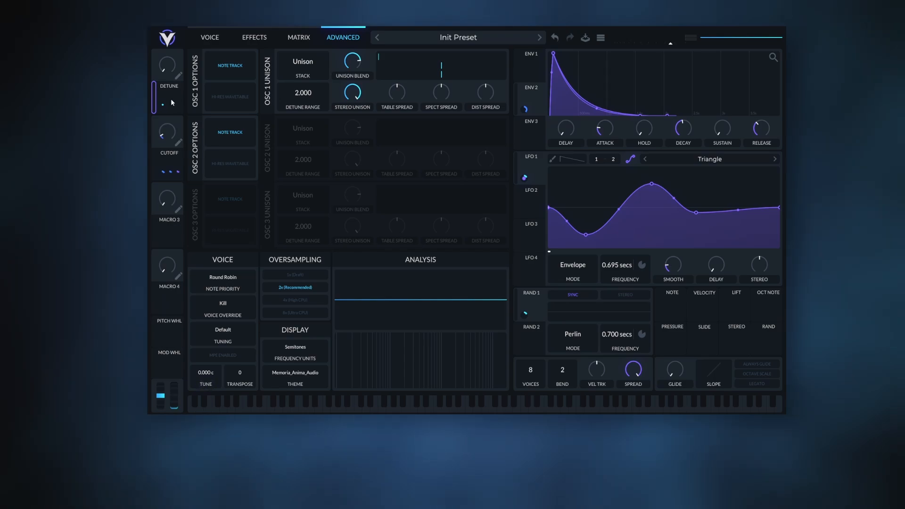
drag(171, 101, 207, 391)
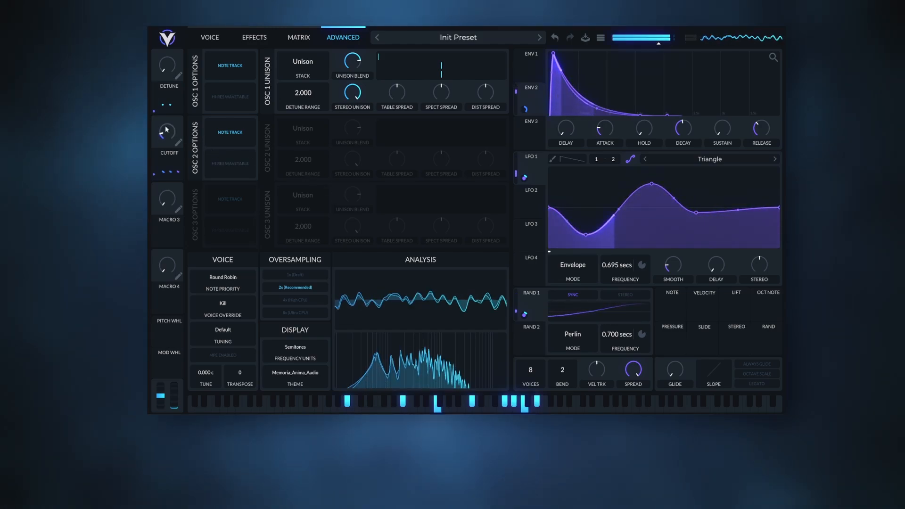
Turn up the Cutoff and Detune macros and raise the voice velocity tracking.
drag(166, 129, 173, 28)
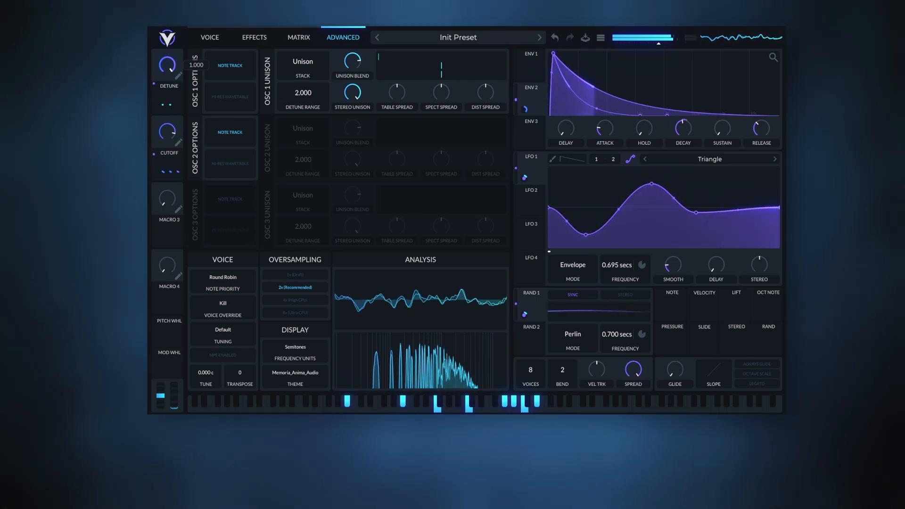
drag(207, 19, 194, 73)
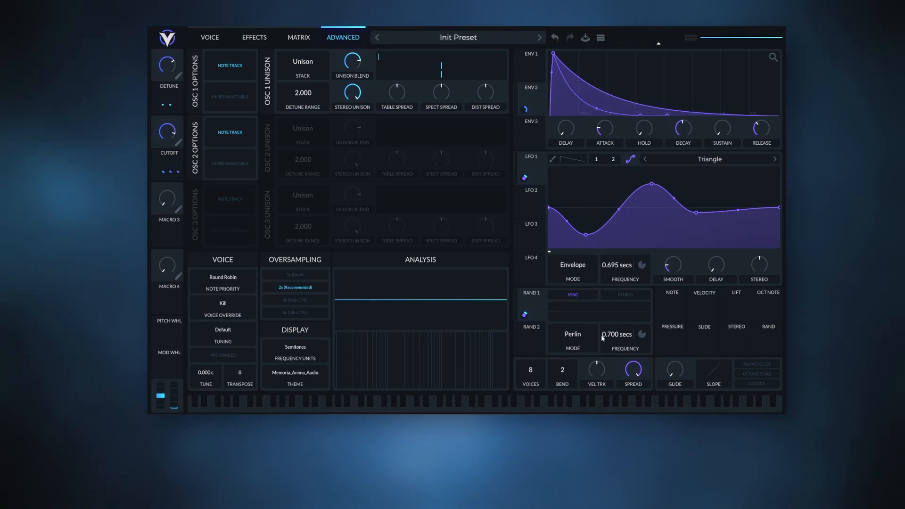
mouse_move(600, 376)
drag(600, 376, 608, 342)
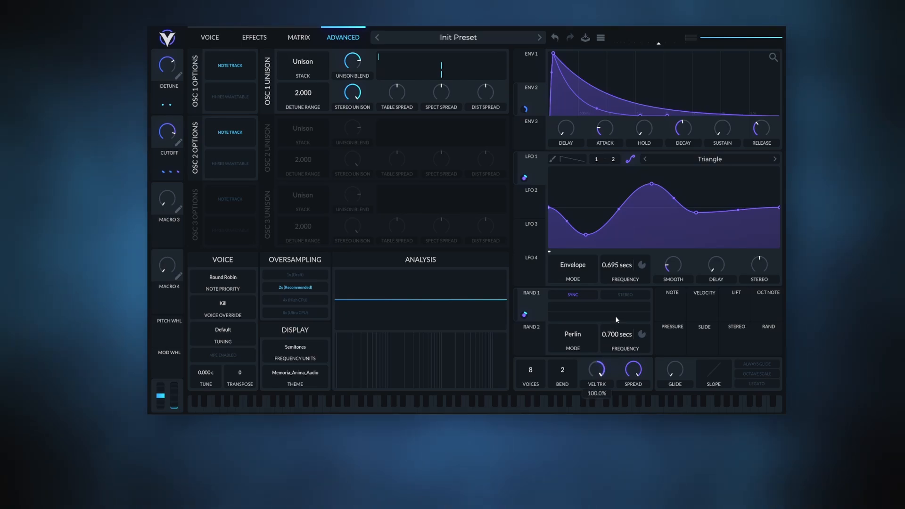
Assign Velocity to modulate Filter 2's cutoff in bipolar mode with an amount of 30.
click(212, 37)
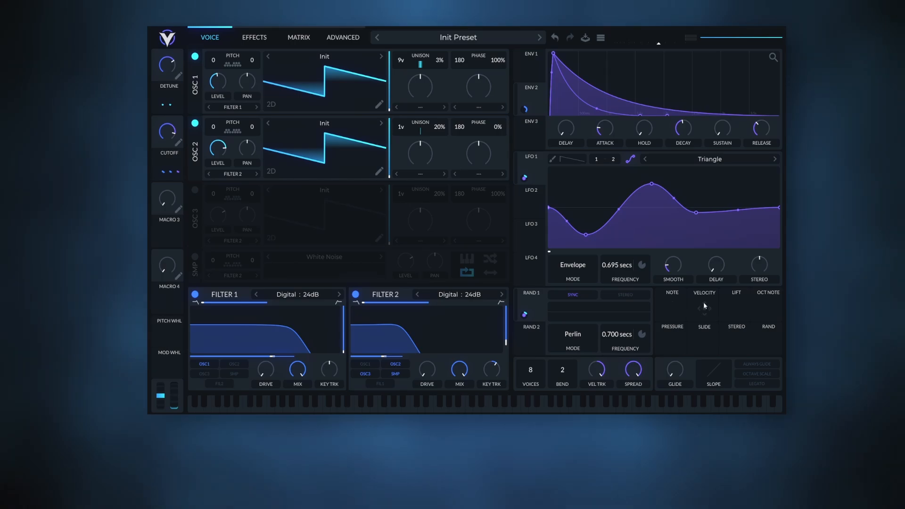
drag(705, 306, 389, 346)
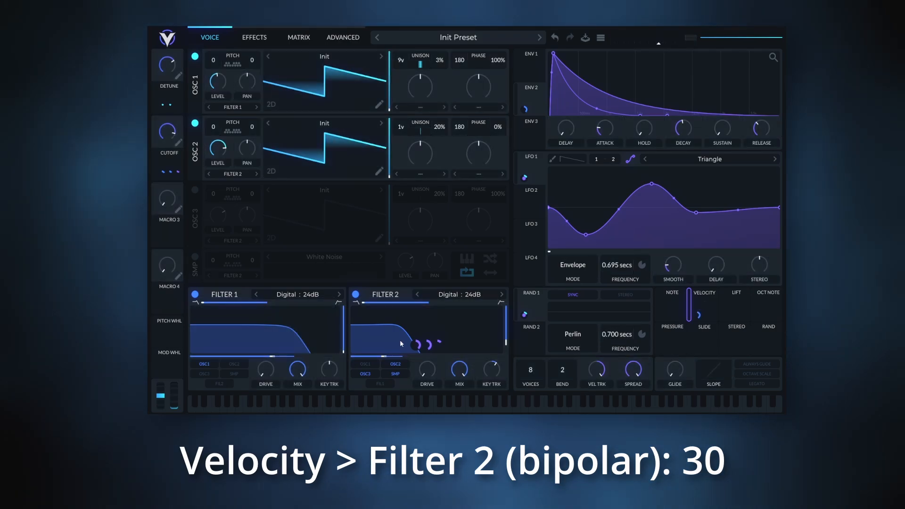
right_click(428, 343)
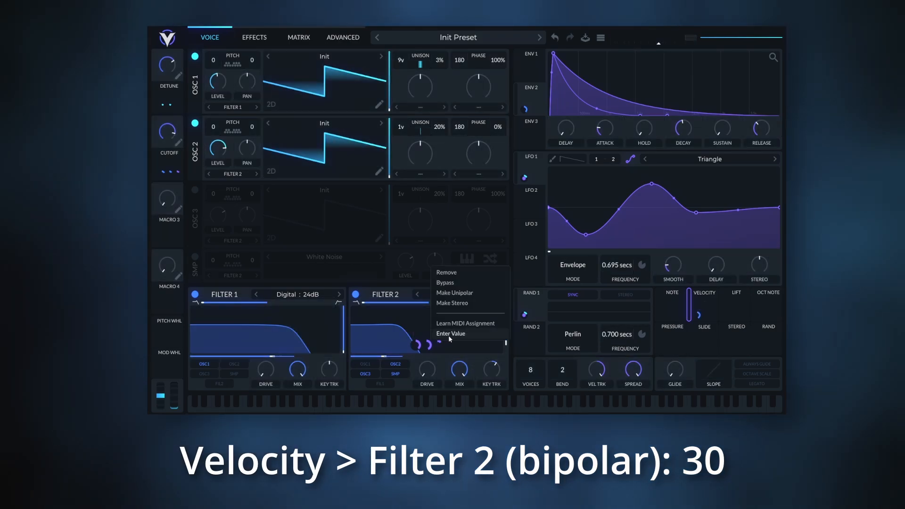
click(449, 334)
text(30)
key(Return)
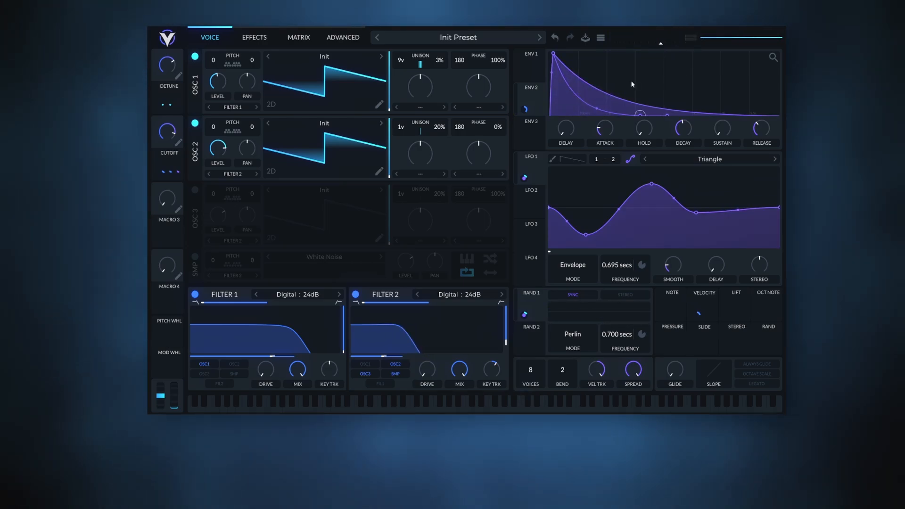
Switch off oscillators 1 and 2 and enable the White Noise sampler.
click(195, 56)
click(195, 123)
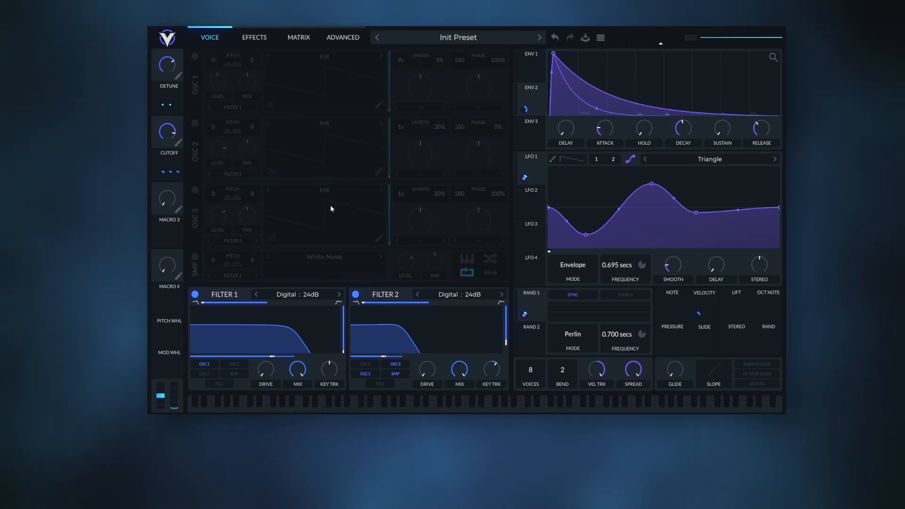
click(194, 256)
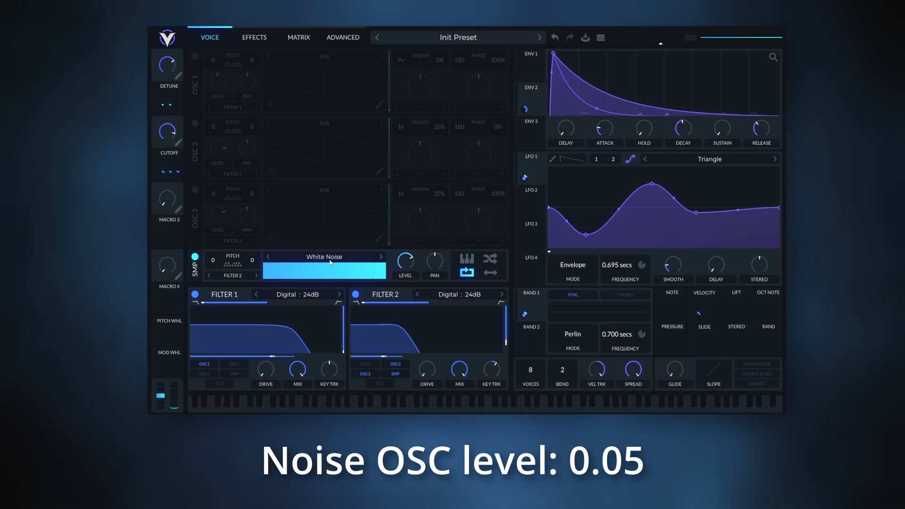
Set the sampler's level to 0.05 and enable its random phase.
right_click(404, 262)
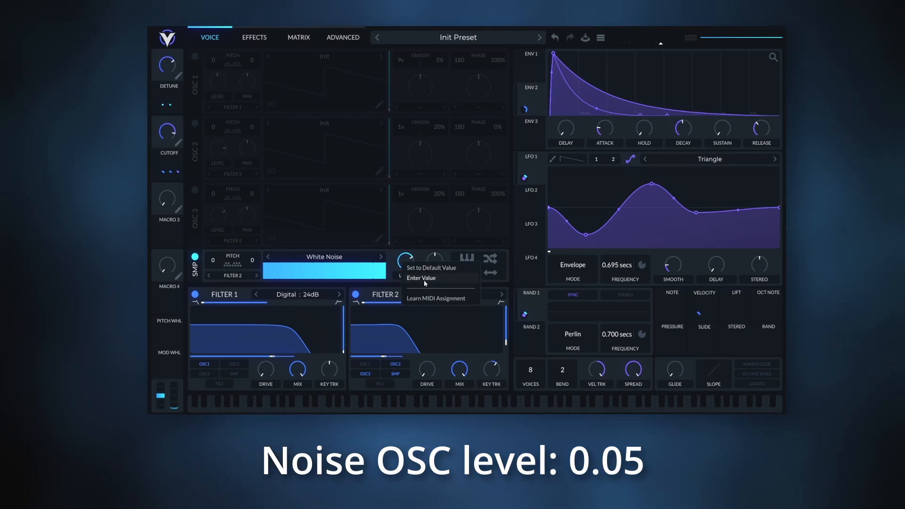
click(424, 280)
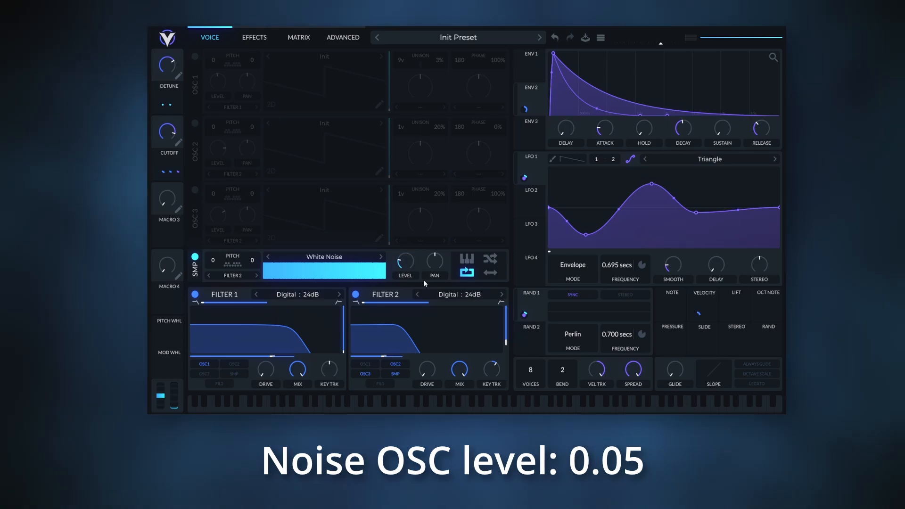
click(492, 260)
Enable sync and stereo for Random 2 and set its frequency, measured in seconds, to 0.12 secs.
click(531, 326)
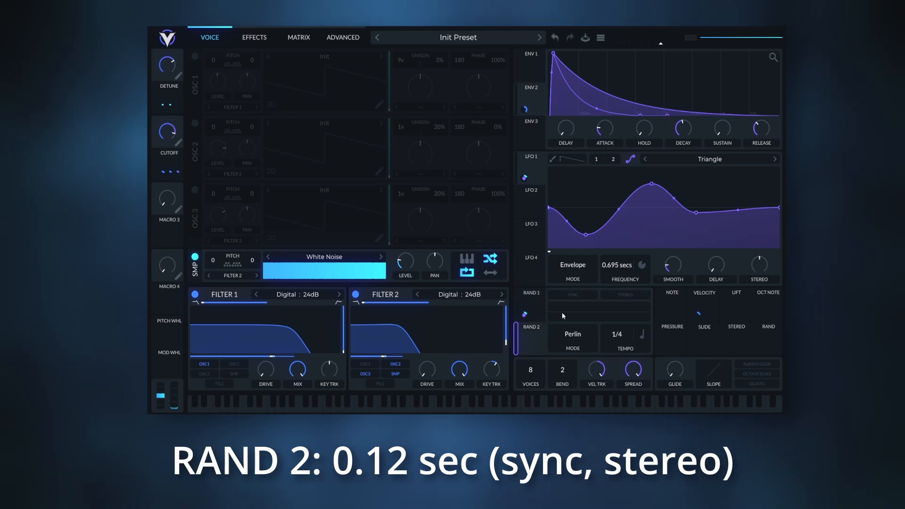
click(582, 297)
click(625, 294)
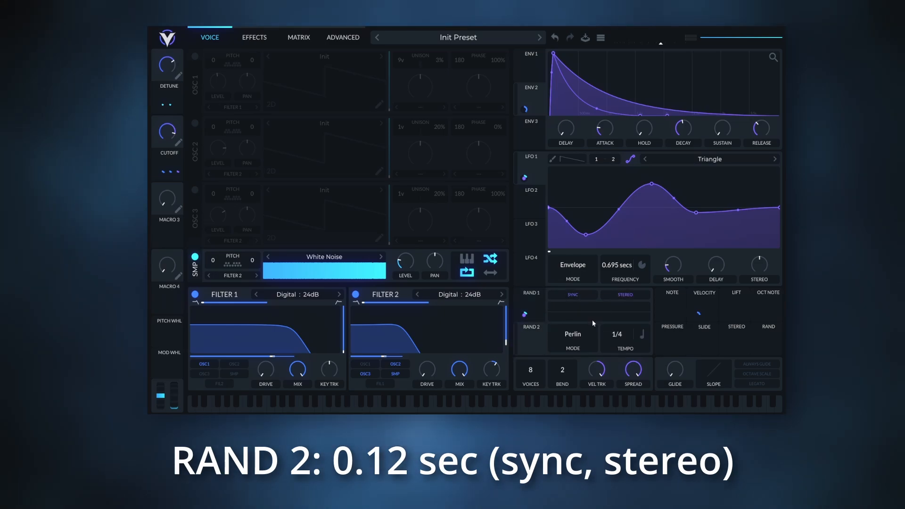
click(643, 337)
click(649, 362)
right_click(630, 346)
click(640, 354)
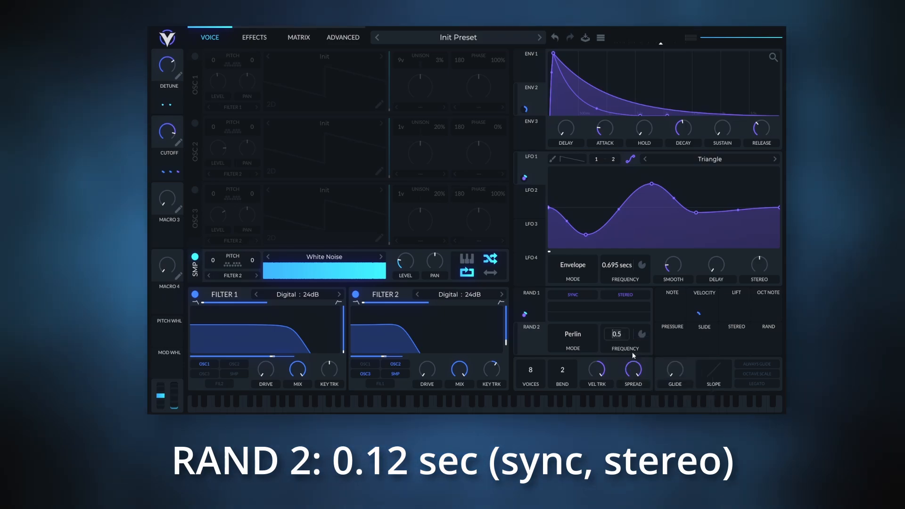
text(0.12)
key(Return)
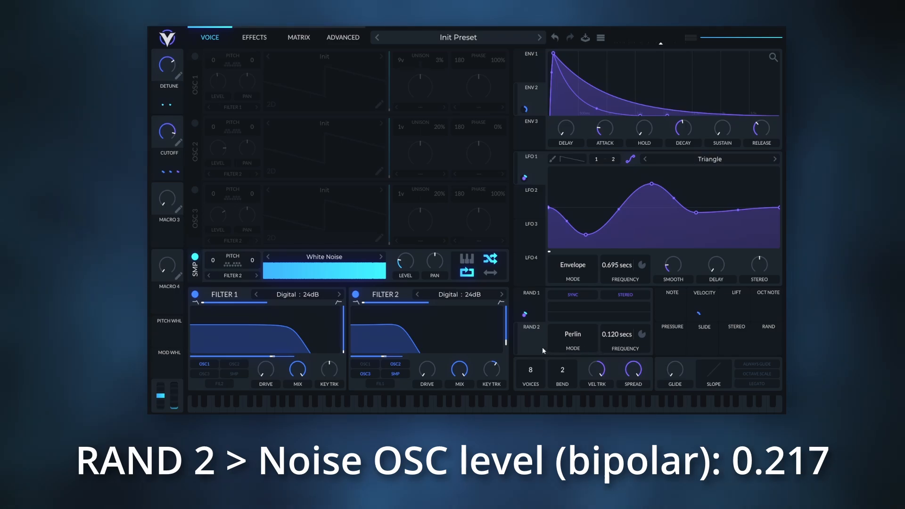
Assign Random 2 to modulate the White Noise sampler's level in bipolar mode with an amount of 0.217.
drag(535, 340, 399, 263)
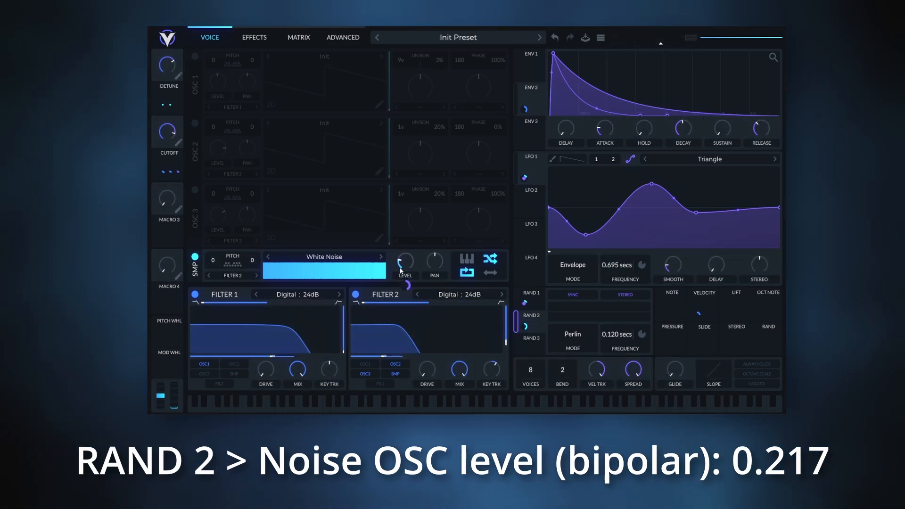
right_click(403, 285)
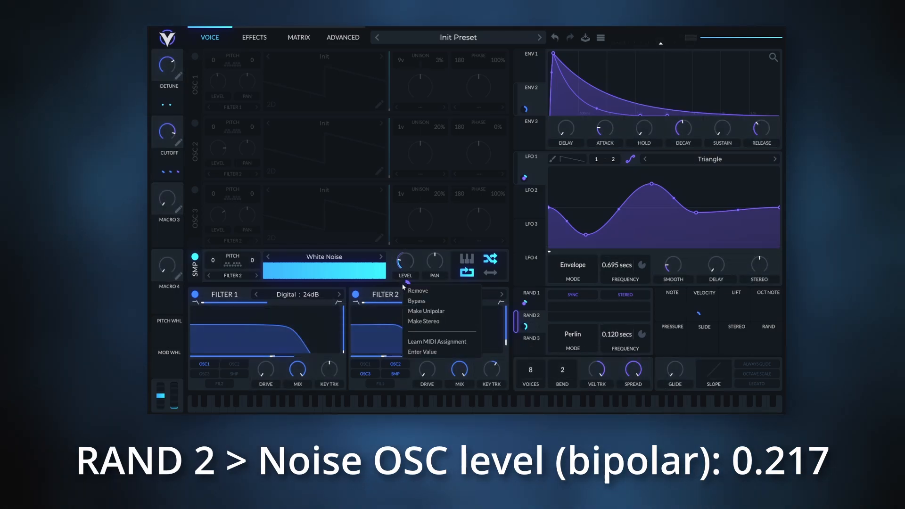
click(439, 352)
text(0.217)
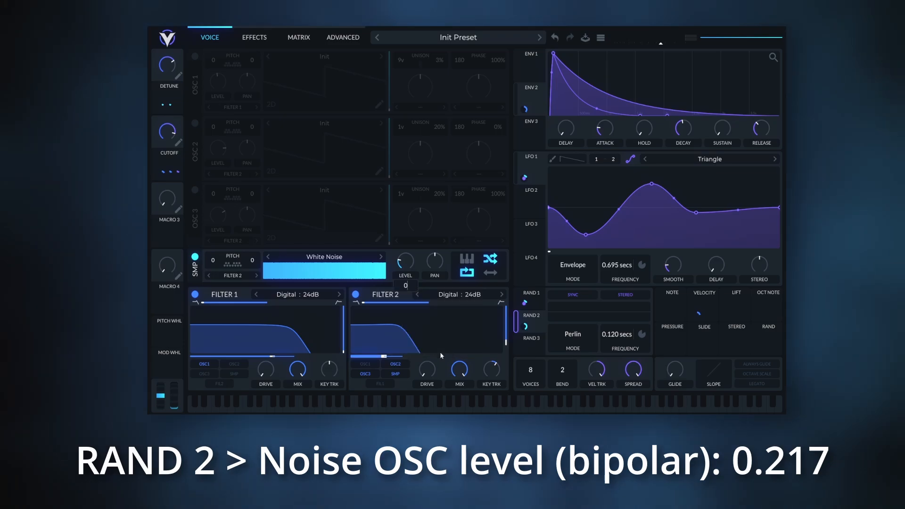
key(Return)
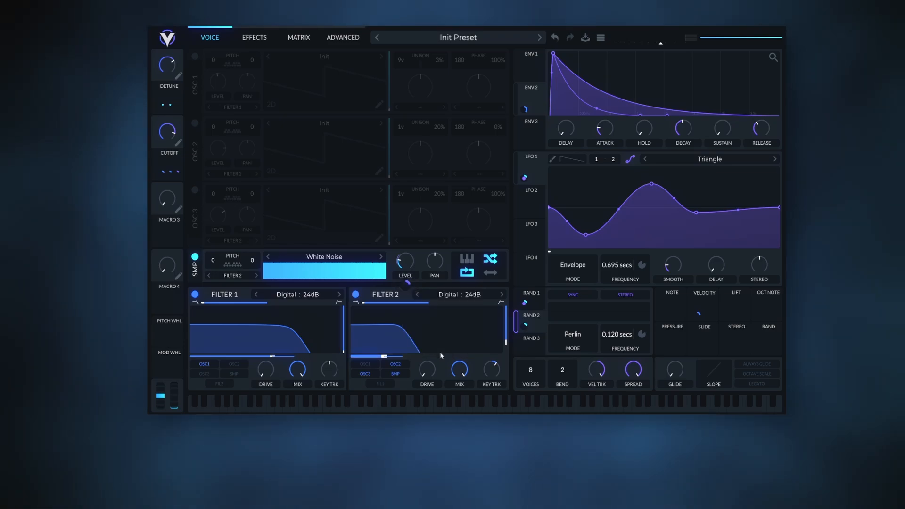
Enable oscillator 3 with the Basic Shapes sine wave, transposed 12 semitones up, with phase randomization at 0%.
click(194, 190)
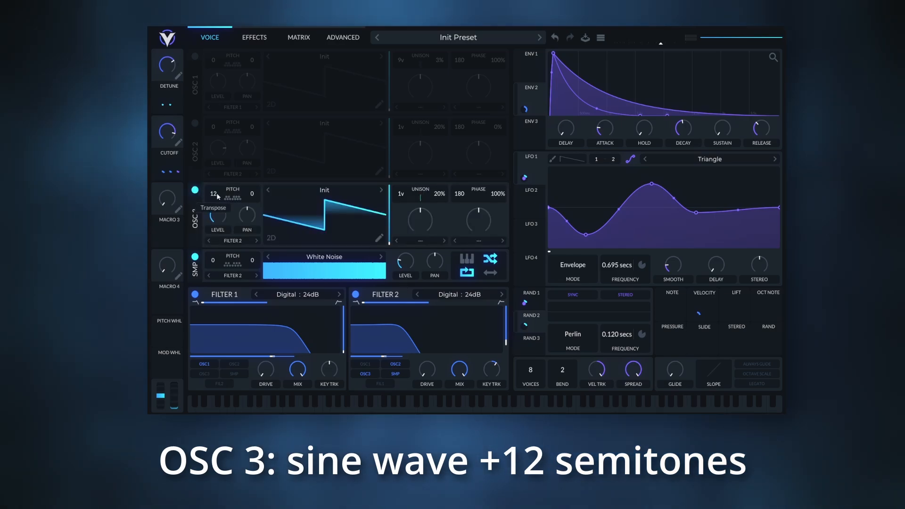
click(309, 188)
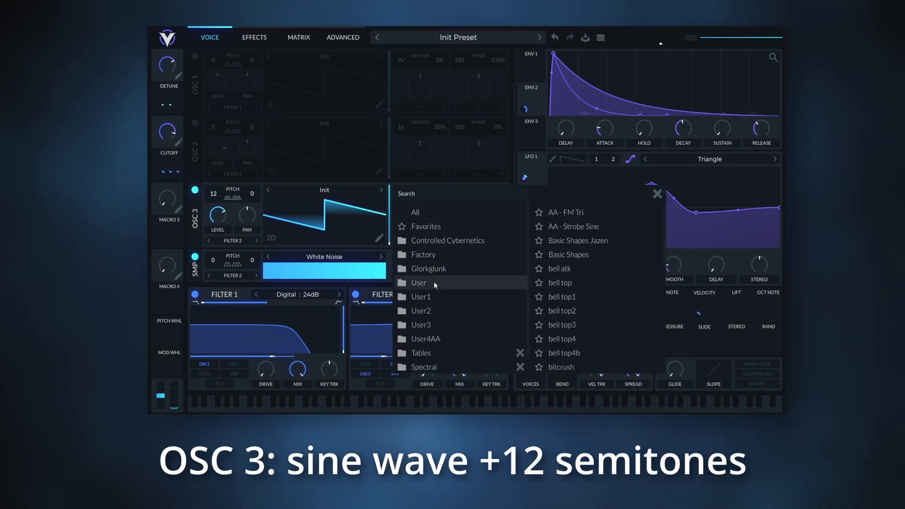
click(565, 256)
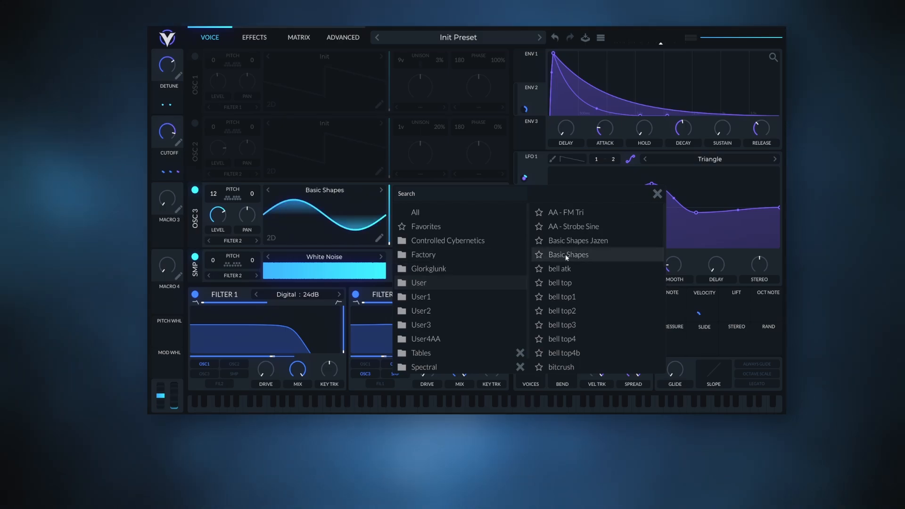
double_click(566, 257)
drag(500, 195, 488, 273)
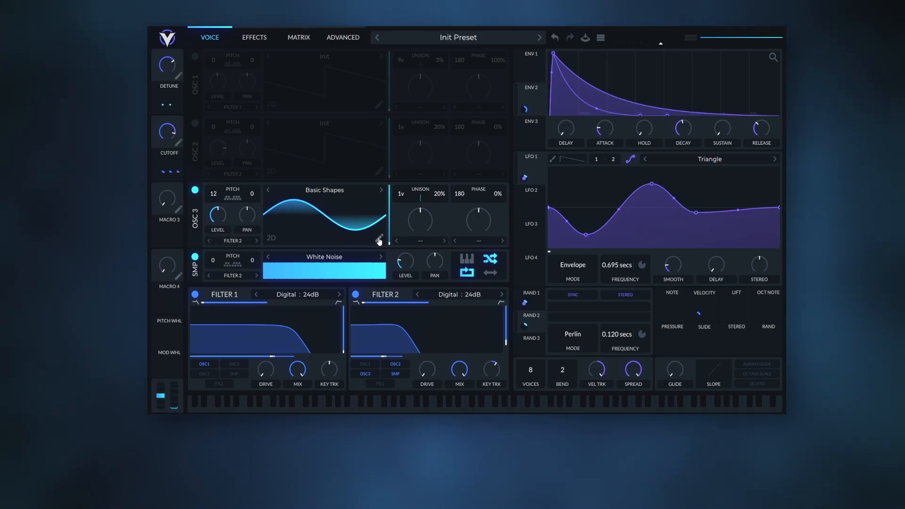
Add a scattered series of low-amplitude upper harmonics to oscillator 3's Basic Shapes sine wave in the wavetable editor.
click(379, 241)
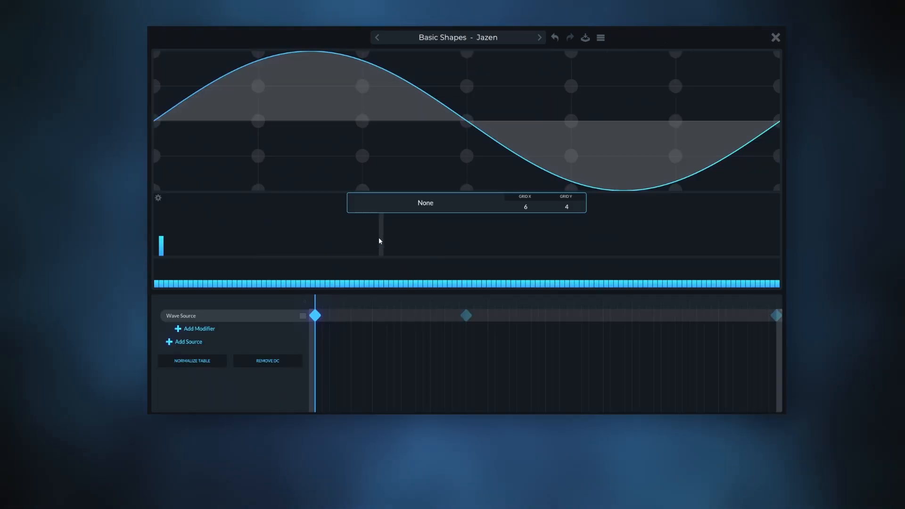
click(167, 243)
click(171, 249)
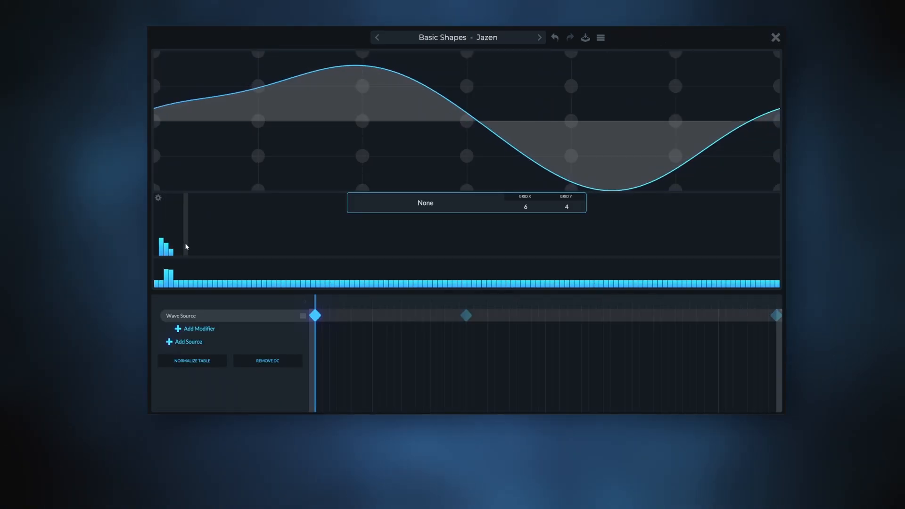
click(186, 245)
click(195, 252)
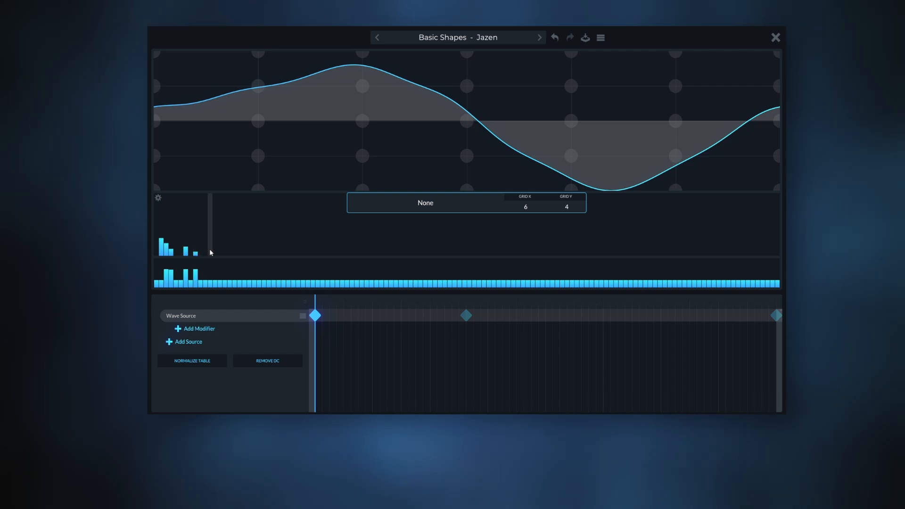
click(215, 244)
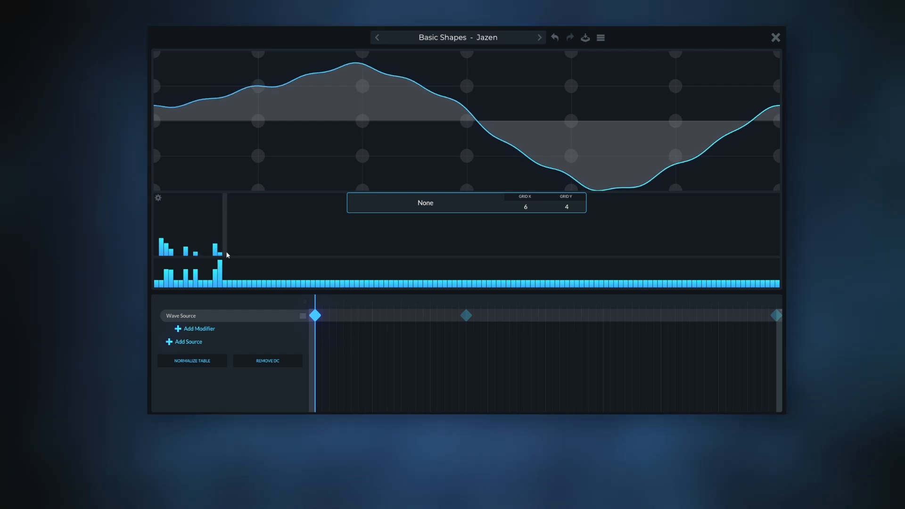
click(234, 252)
click(244, 249)
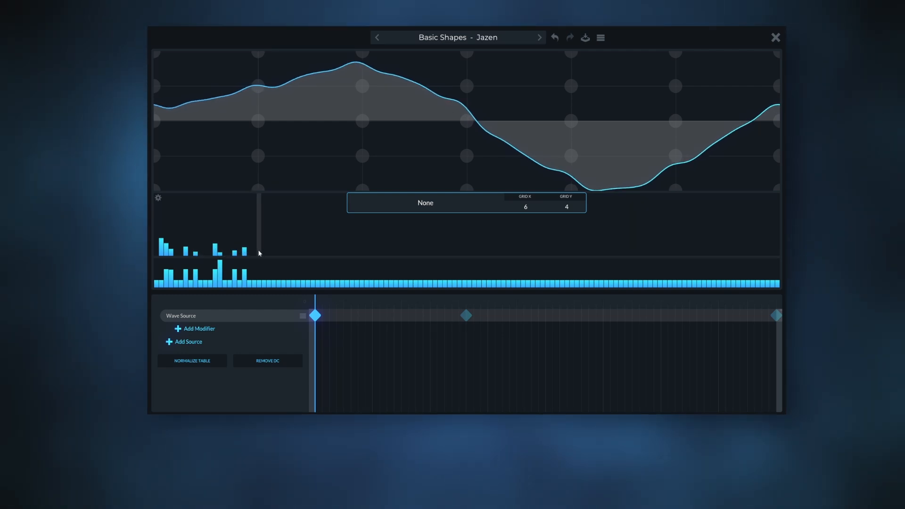
click(258, 250)
click(264, 253)
click(278, 253)
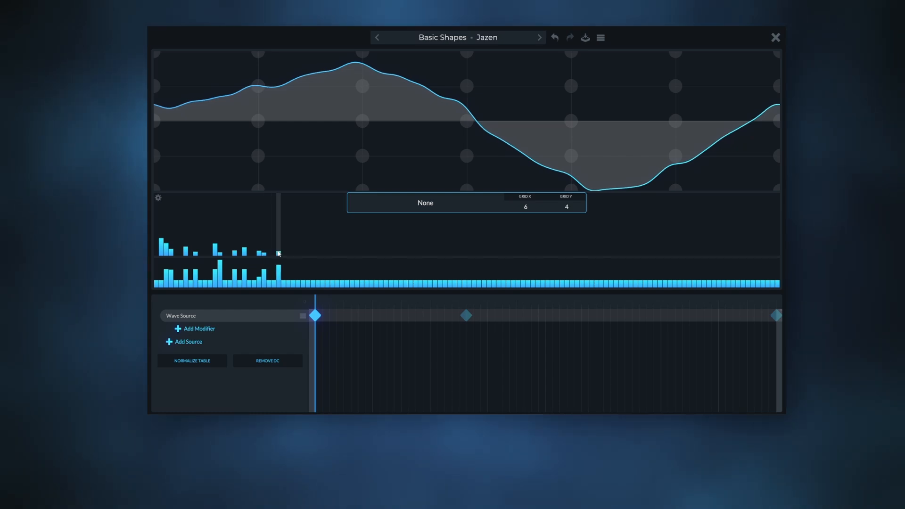
click(322, 248)
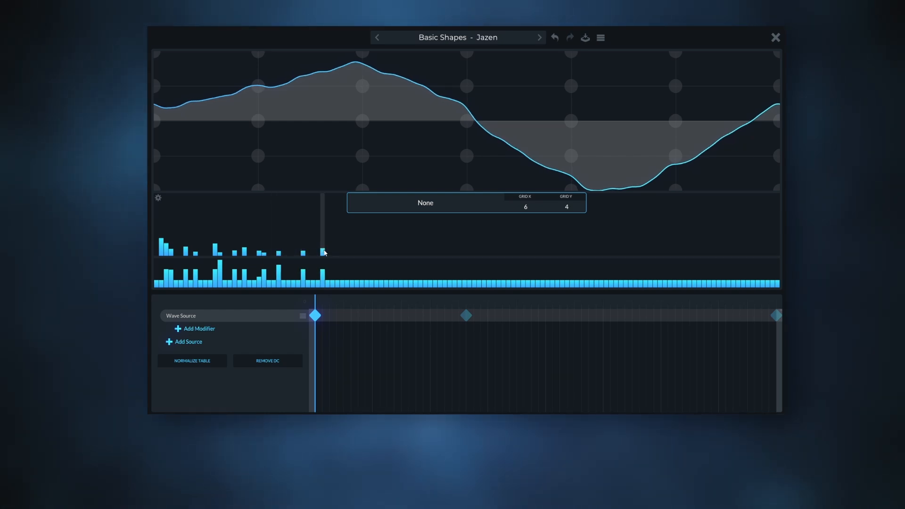
click(328, 253)
click(352, 253)
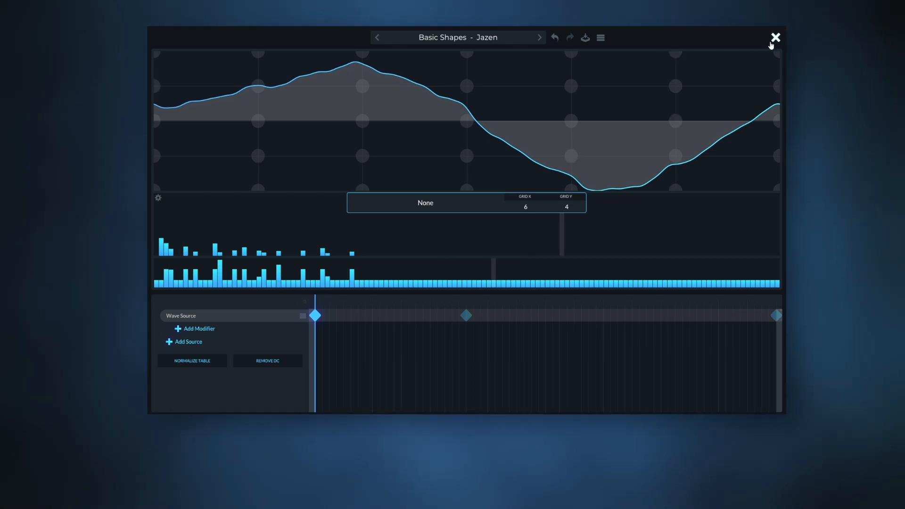
click(775, 37)
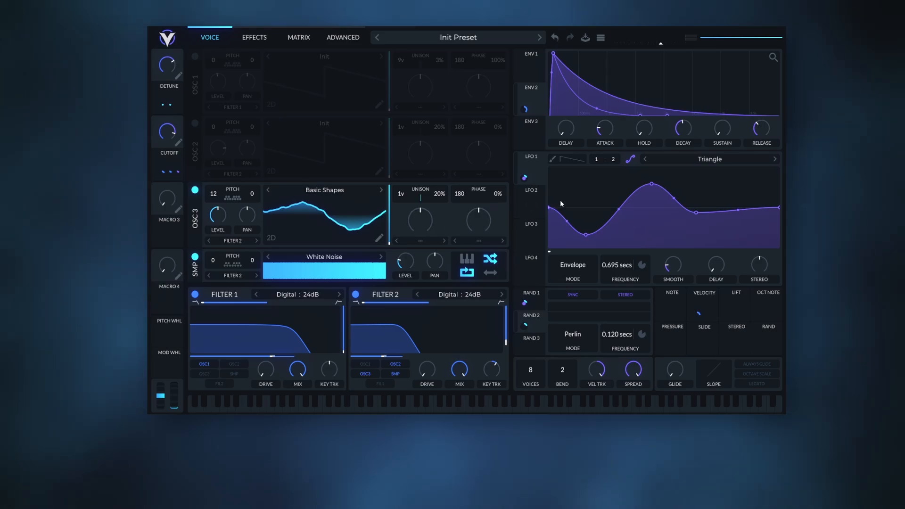
Smooth LFO 2's triangle shape into a rounded curve and set its mode to Sync.
click(539, 199)
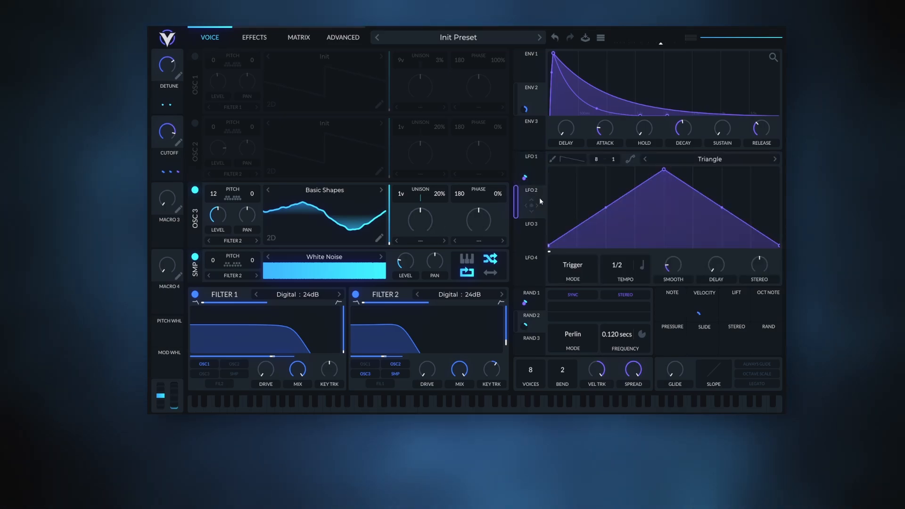
click(631, 160)
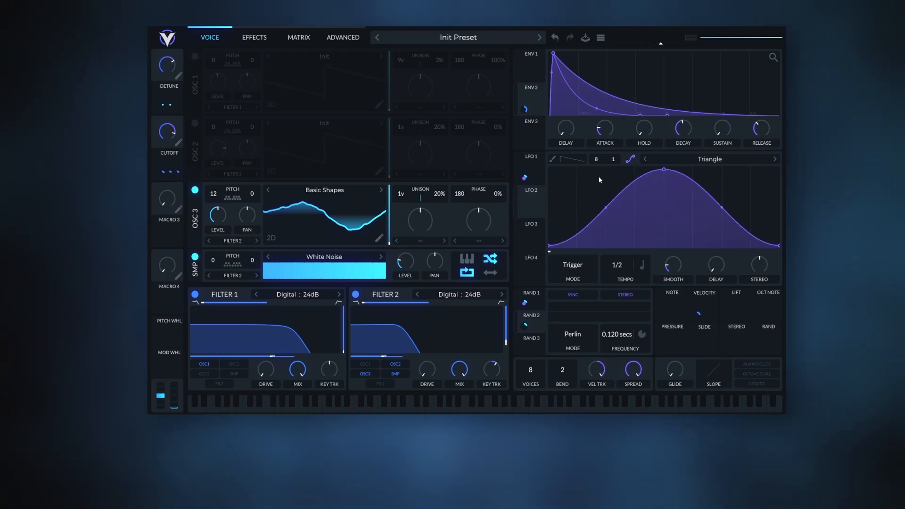
click(584, 265)
click(587, 292)
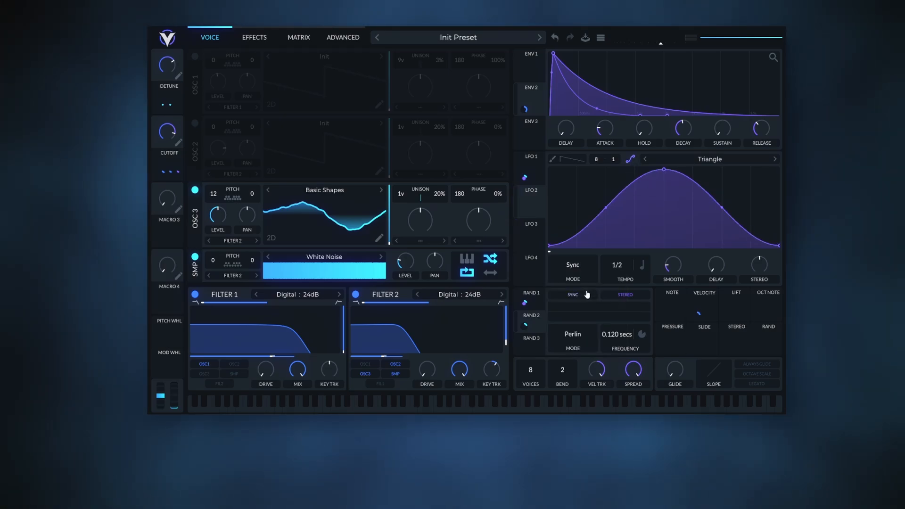
Measure LFO 2's frequency in seconds and set it to 0.037 secs.
click(643, 269)
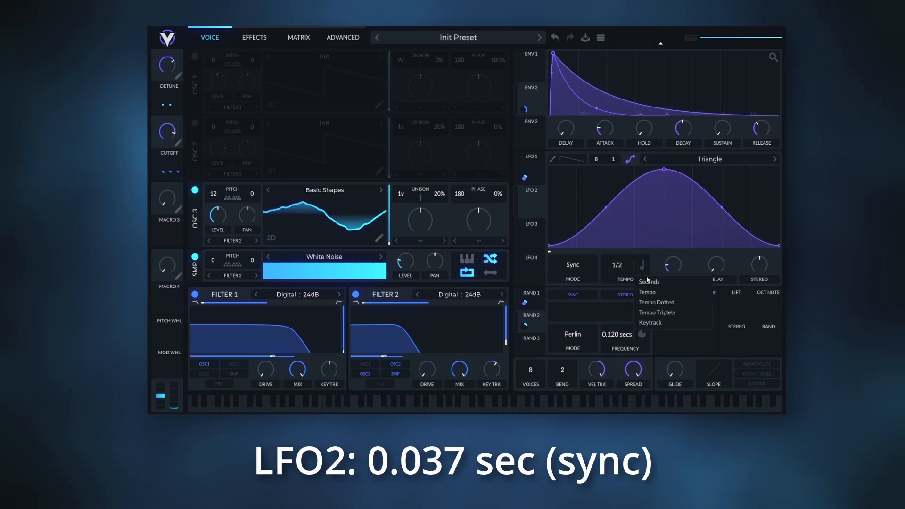
click(646, 281)
right_click(626, 267)
click(637, 283)
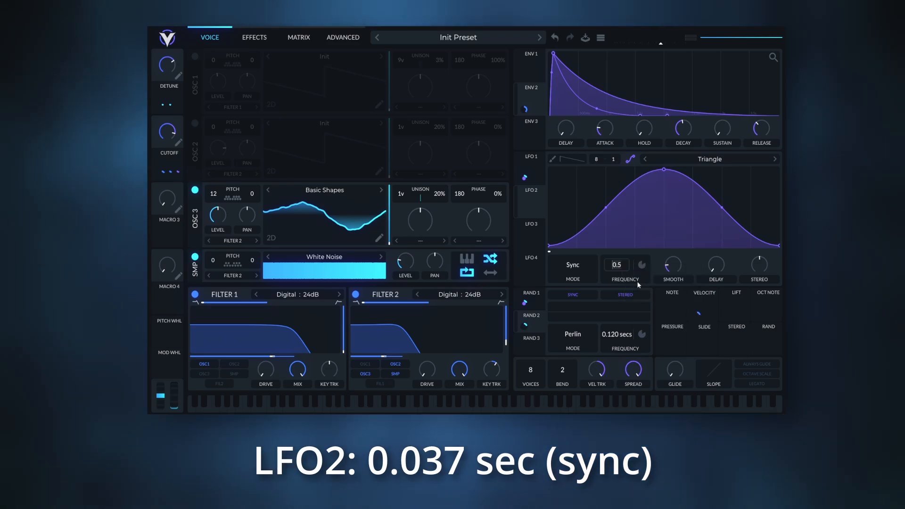
text(0.037)
key(Return)
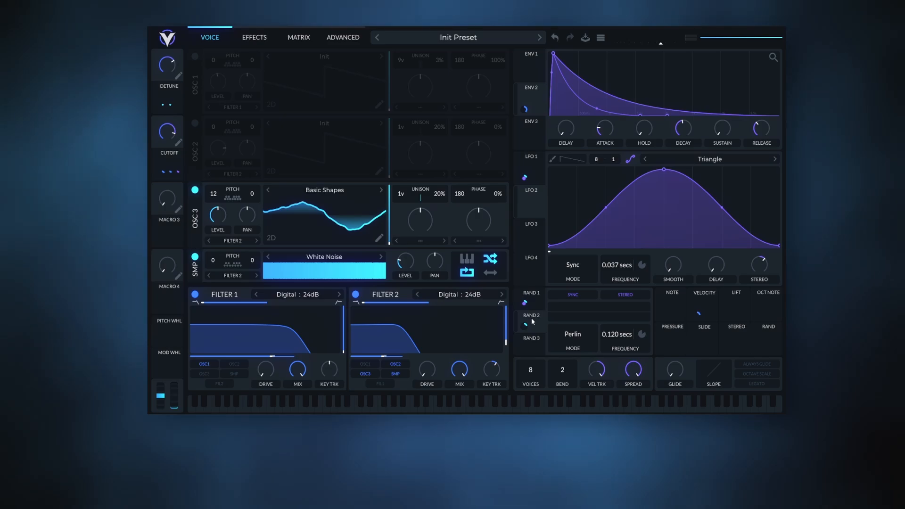
Assign Random 2 to modulate LFO 2's frequency in bipolar mode with an amount of -0.148.
drag(532, 322, 627, 273)
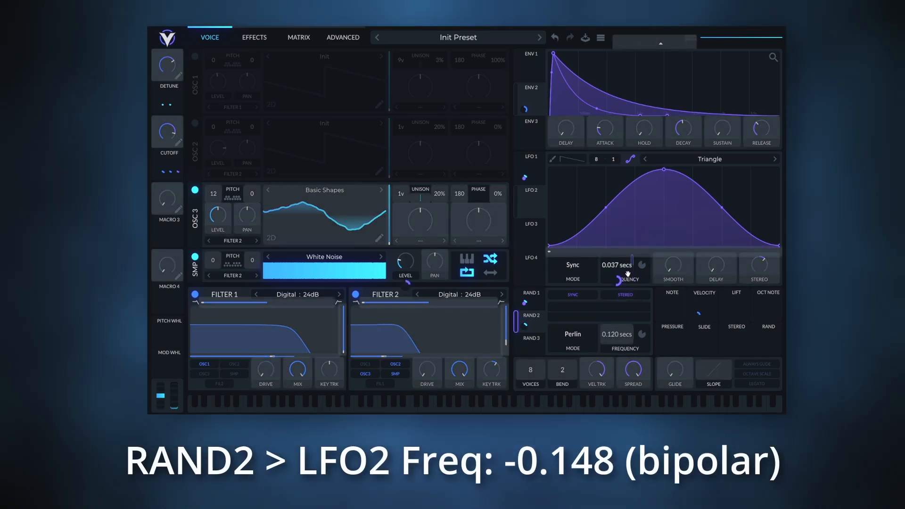
right_click(619, 282)
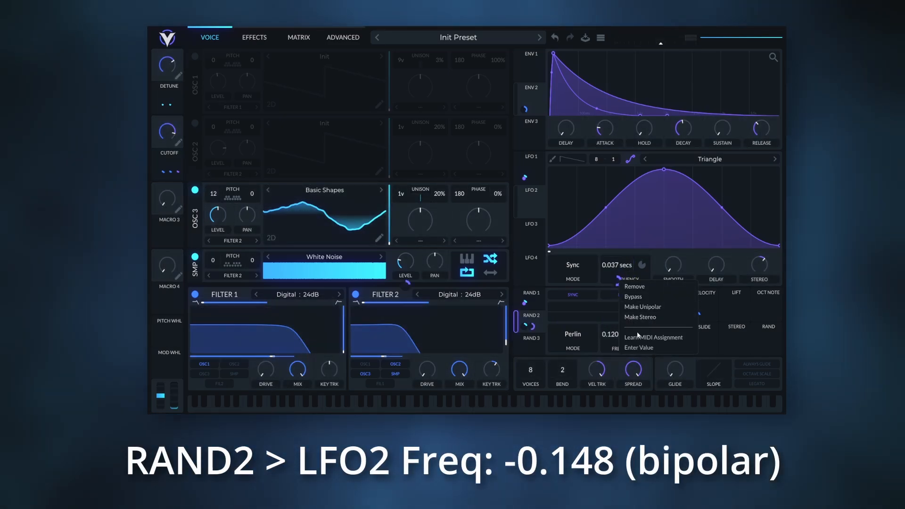
click(638, 347)
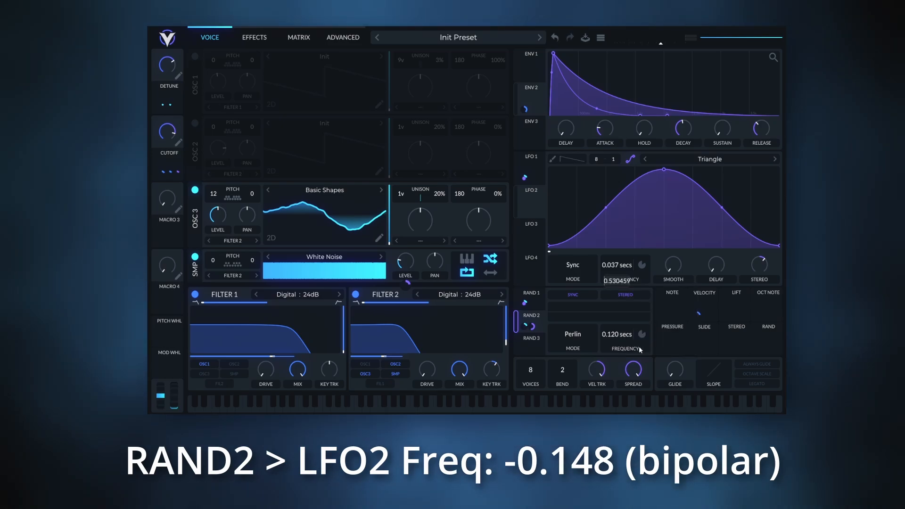
text(-0.148)
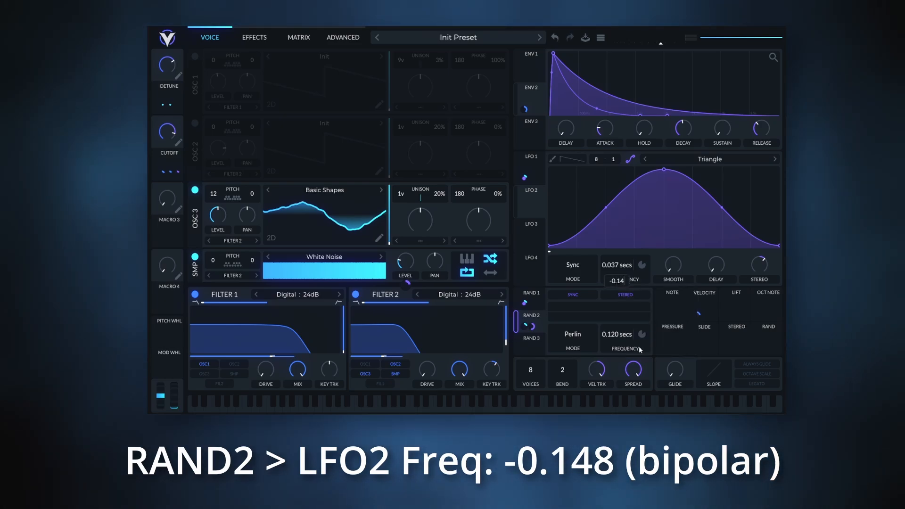
key(Return)
Assign LFO 2 to modulate oscillator 3's level in bipolar mode with an amount of 0.5, and fine-tune that level slightly downward.
drag(531, 208, 227, 212)
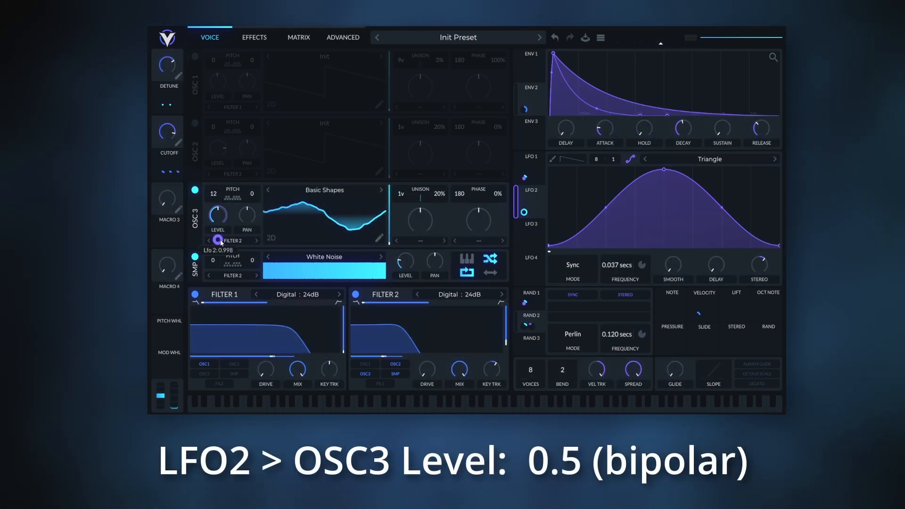
right_click(221, 243)
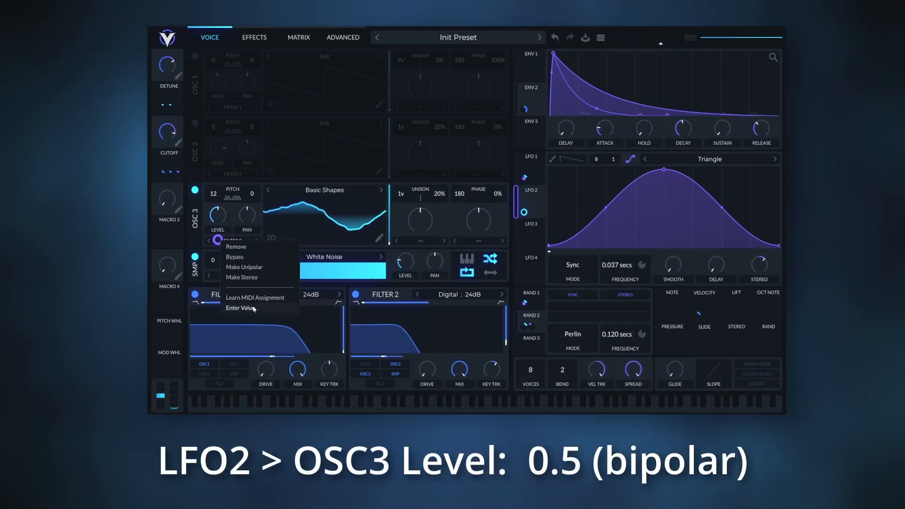
click(253, 306)
text(.5)
key(Return)
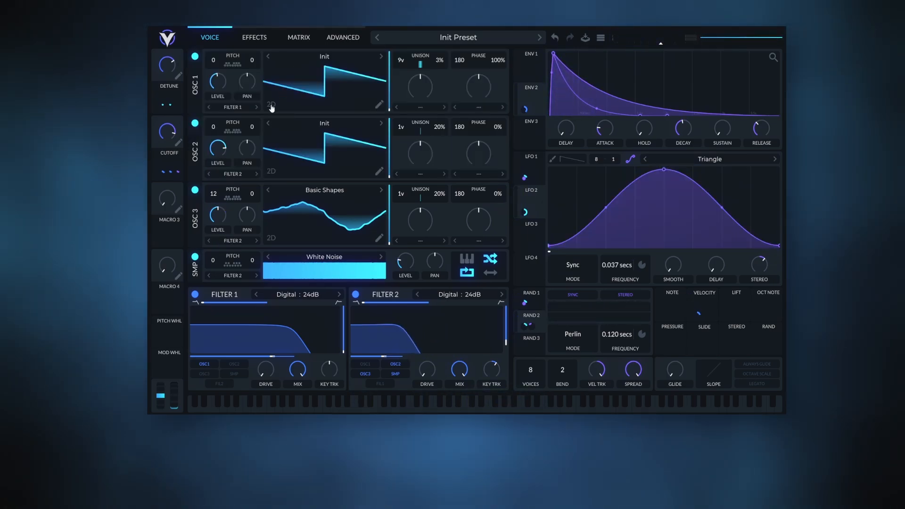
drag(224, 212, 224, 217)
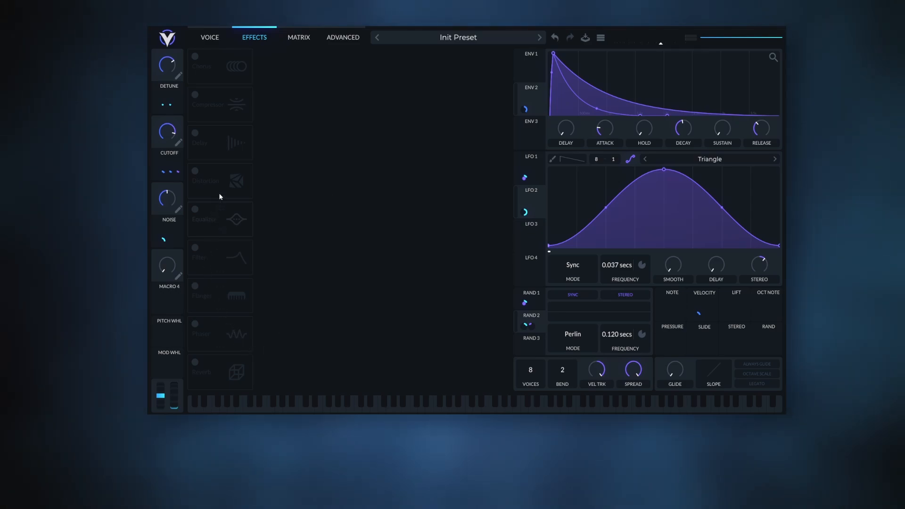
Enable Distortion as the first effect, keeping Soft Clip, with drive at about -4.6 dB and a reduced mix.
click(197, 176)
drag(197, 176, 221, 66)
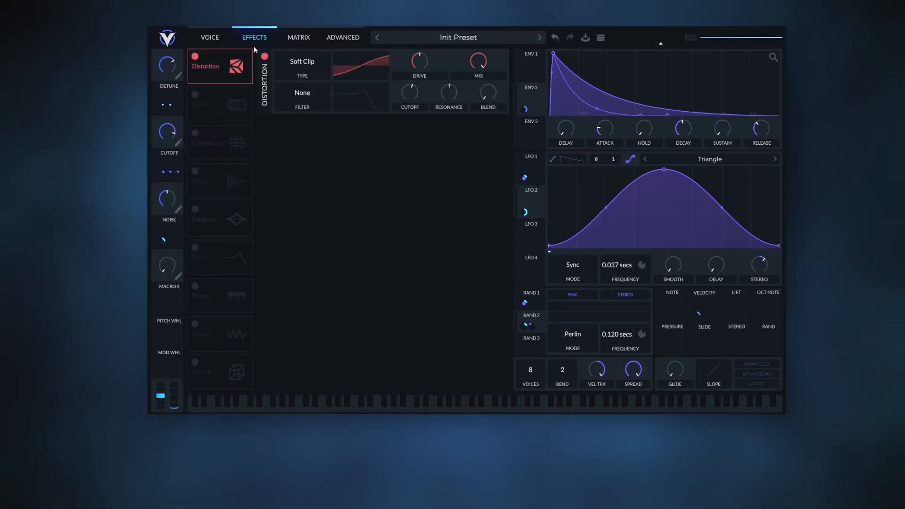
drag(422, 65, 424, 73)
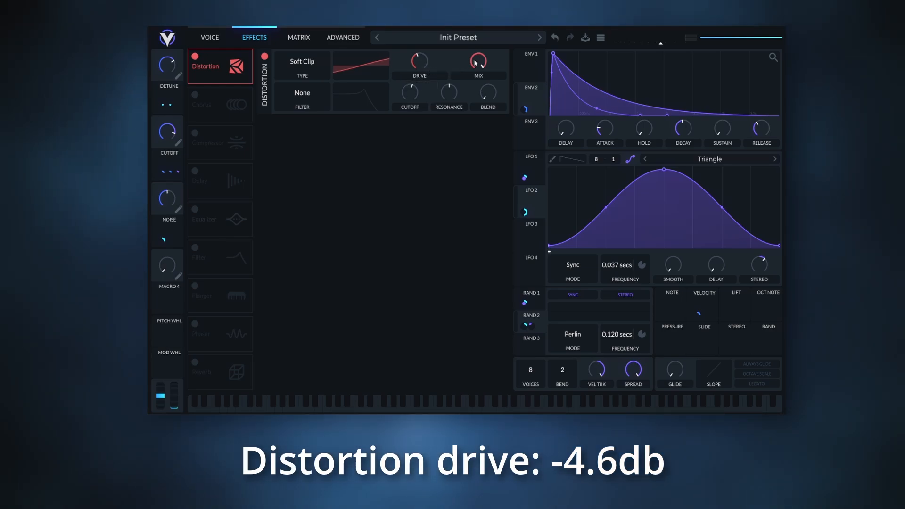
drag(476, 62, 474, 87)
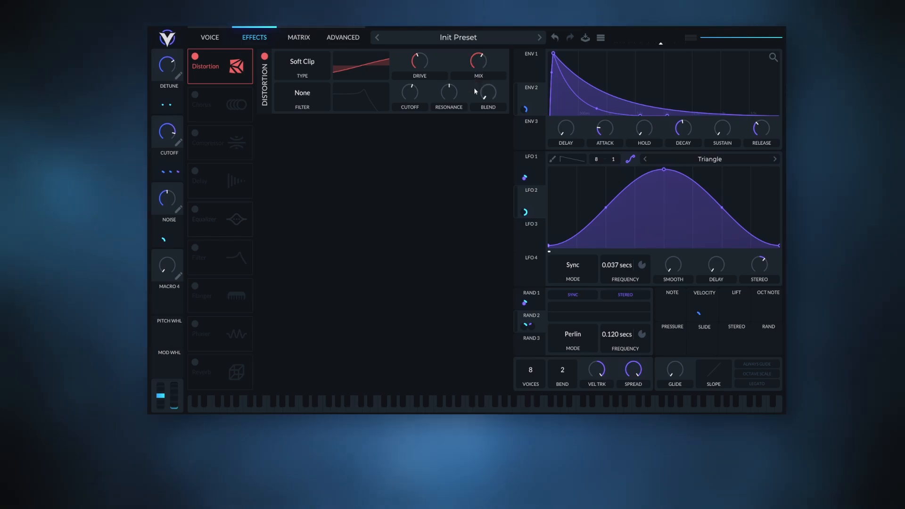
Enable Chorus after the Distortion, lower its mix, and raise its filter cutoff while narrowing the spread to remove low frequencies.
click(195, 94)
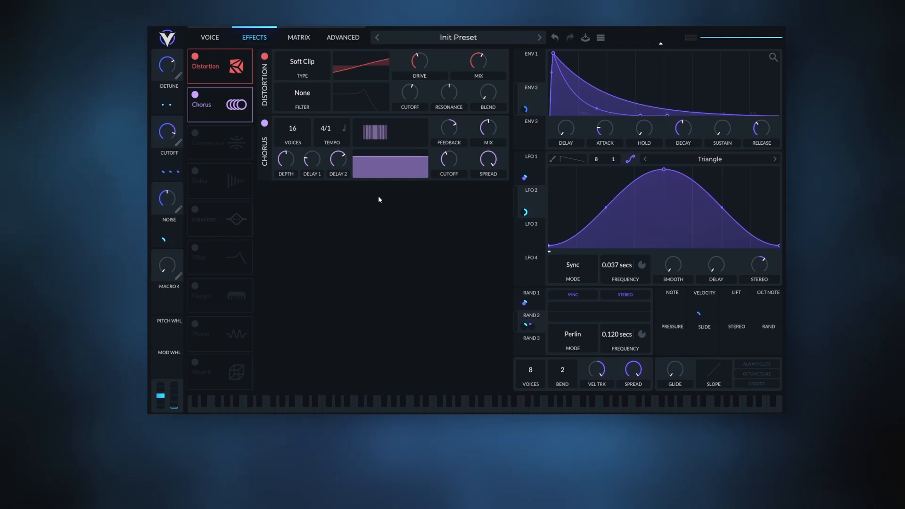
drag(489, 129, 495, 138)
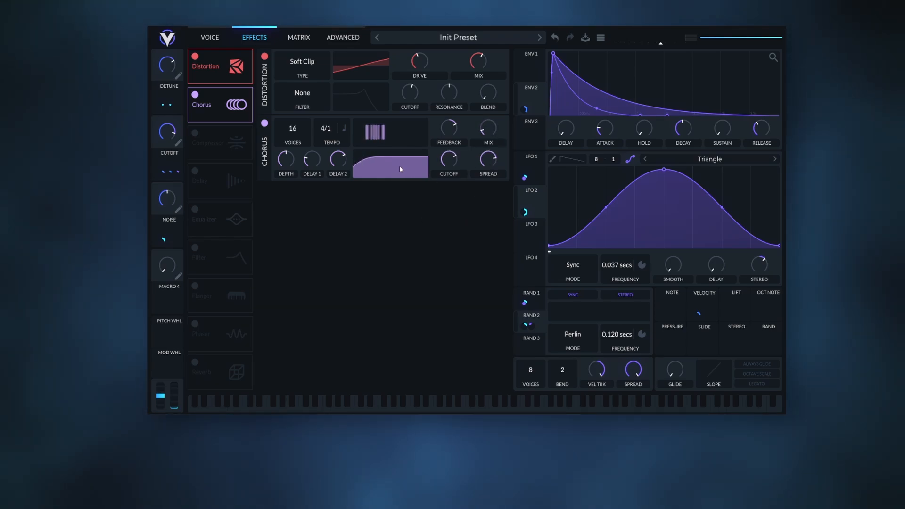
mouse_move(400, 166)
mouse_down()
mouse_move(421, 171)
mouse_move(409, 170)
mouse_up()
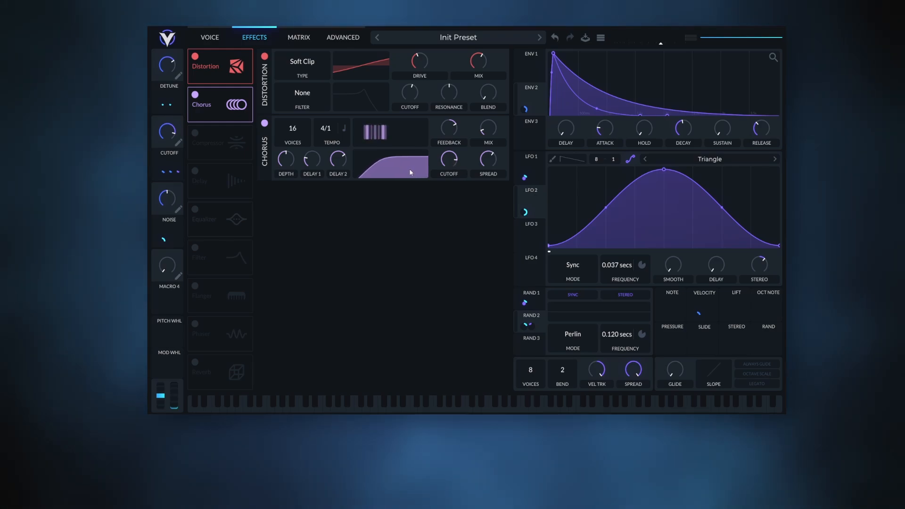
Enable Delay after the Chorus in Ping Pong mode, with the second tempo at dotted 1/16 and mix at about 17%.
click(208, 176)
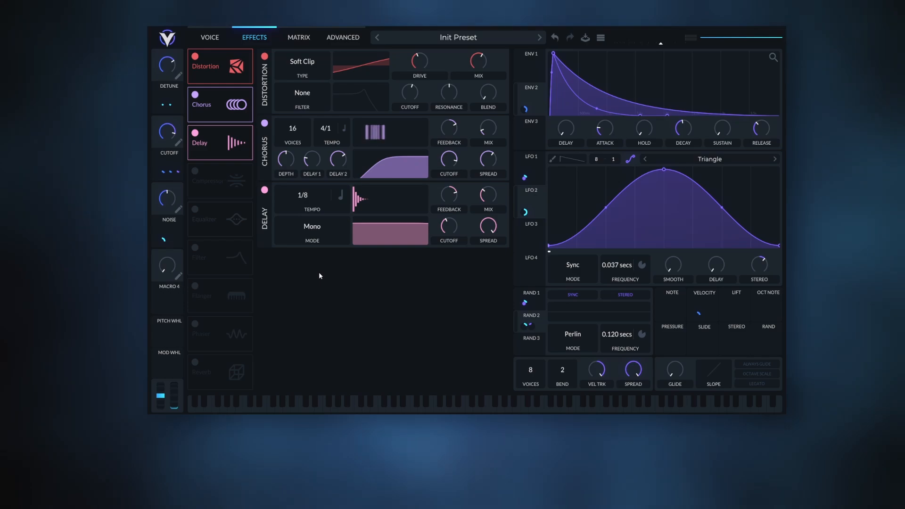
click(312, 226)
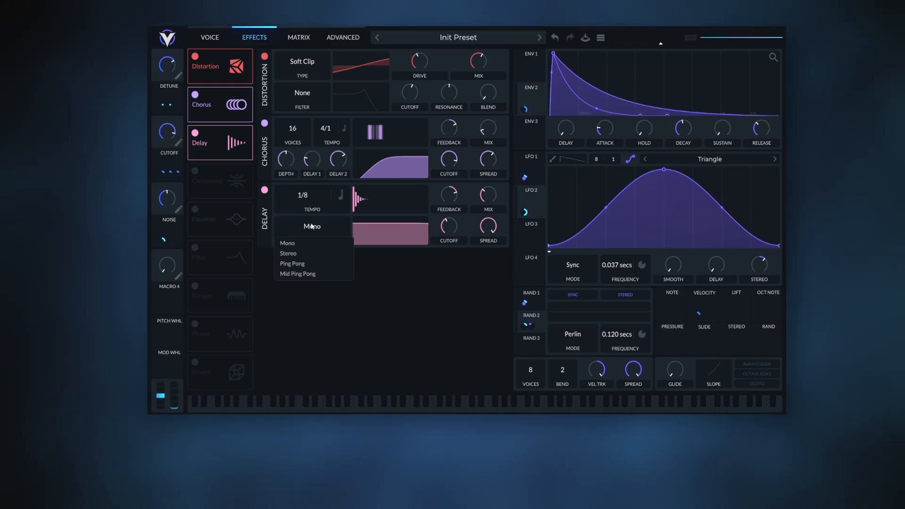
click(310, 268)
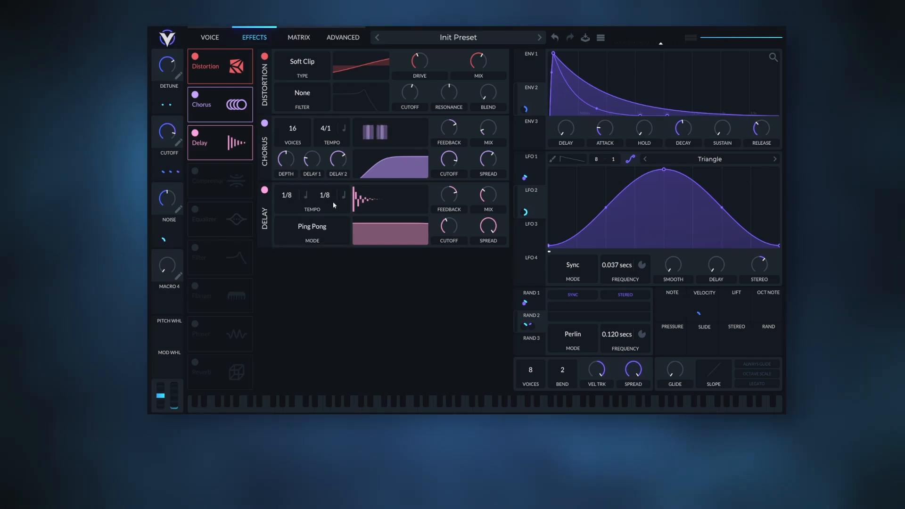
drag(334, 198, 335, 193)
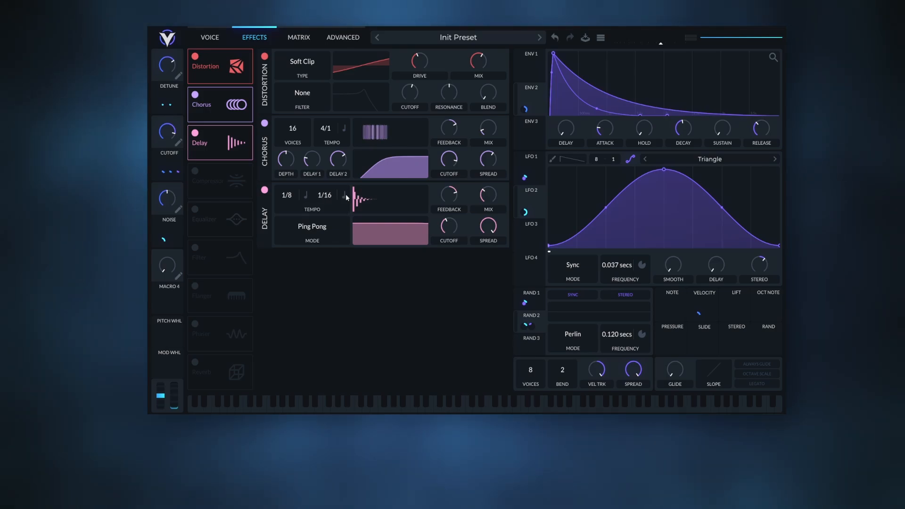
click(344, 194)
click(359, 233)
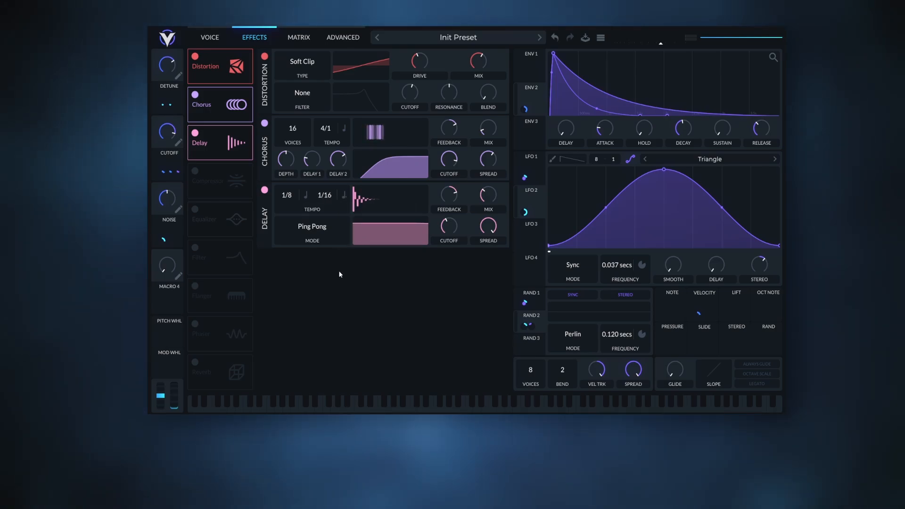
drag(491, 196, 494, 199)
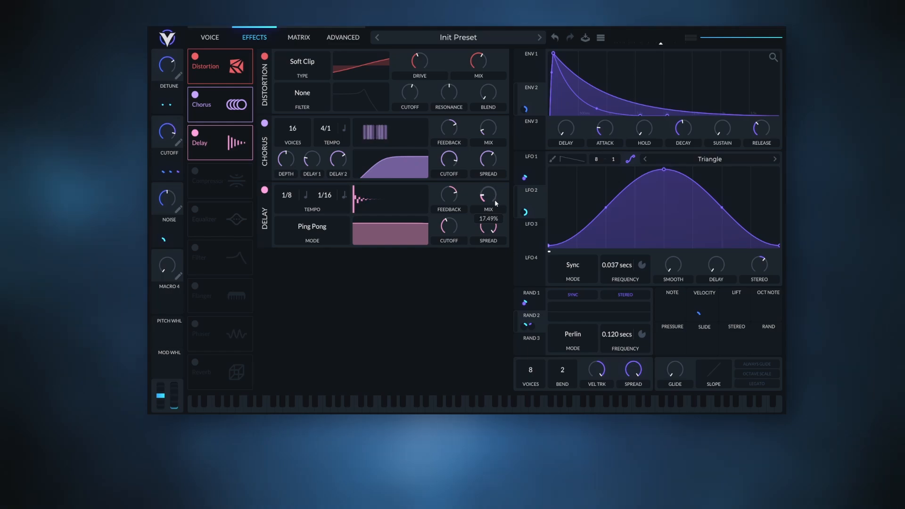
Narrow the Delay's filter spread fully and raise its cutoff so the echoes keep only a mid-to-high frequency band.
drag(389, 224, 400, 262)
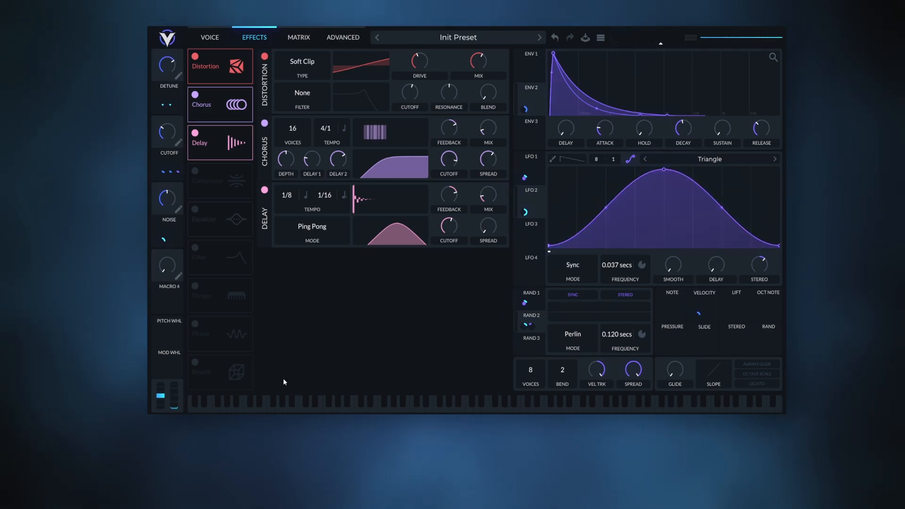
Enable Reverb, place it directly after the Delay, slightly raise its high-shelf gain and increase its low cut.
click(196, 363)
drag(202, 370, 207, 186)
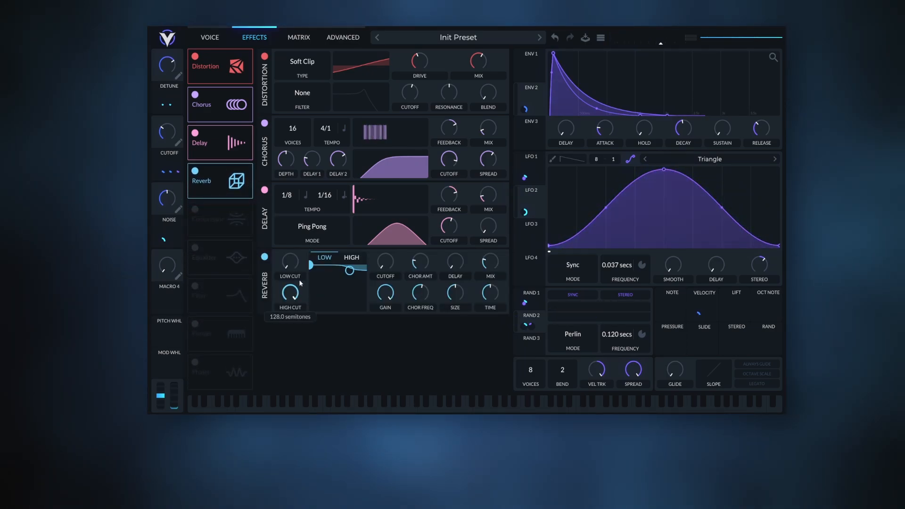
click(350, 269)
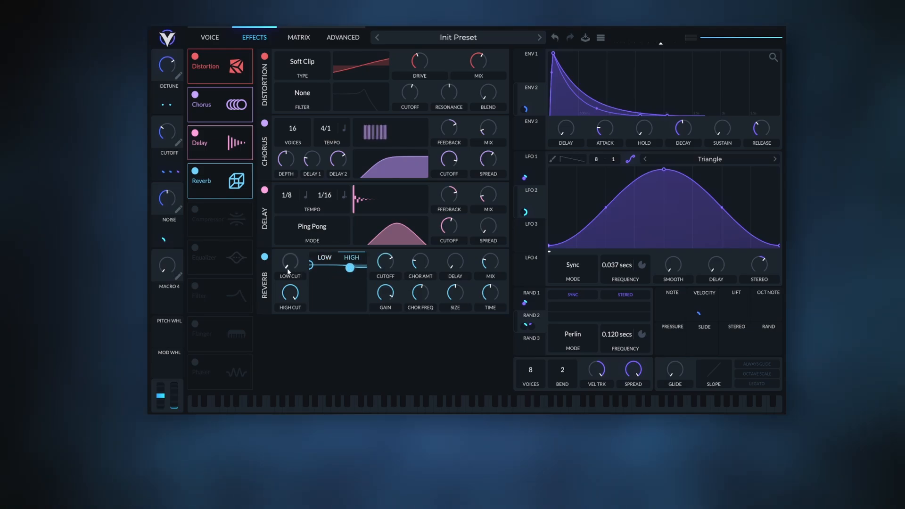
drag(288, 272, 296, 262)
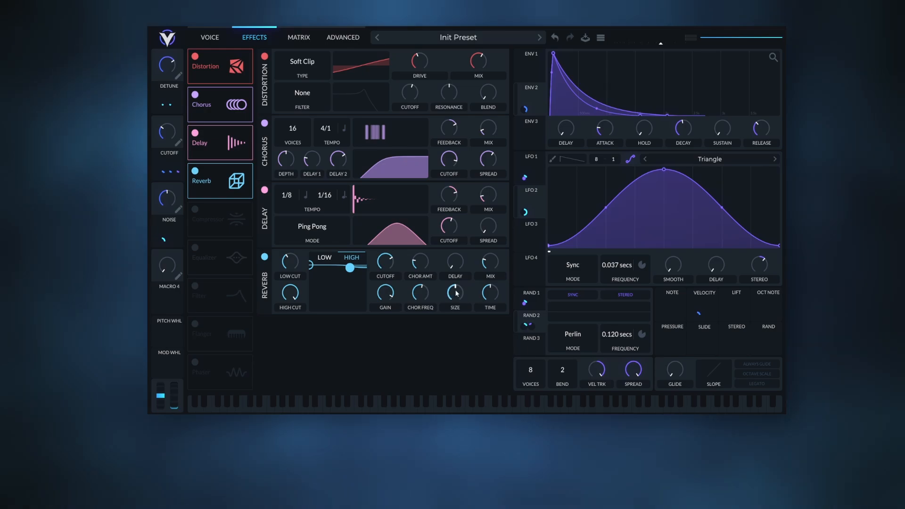
Reduce the Reverb's size to about 17%, raise its chorus amount to about 10%, and shorten its time.
drag(456, 293, 455, 300)
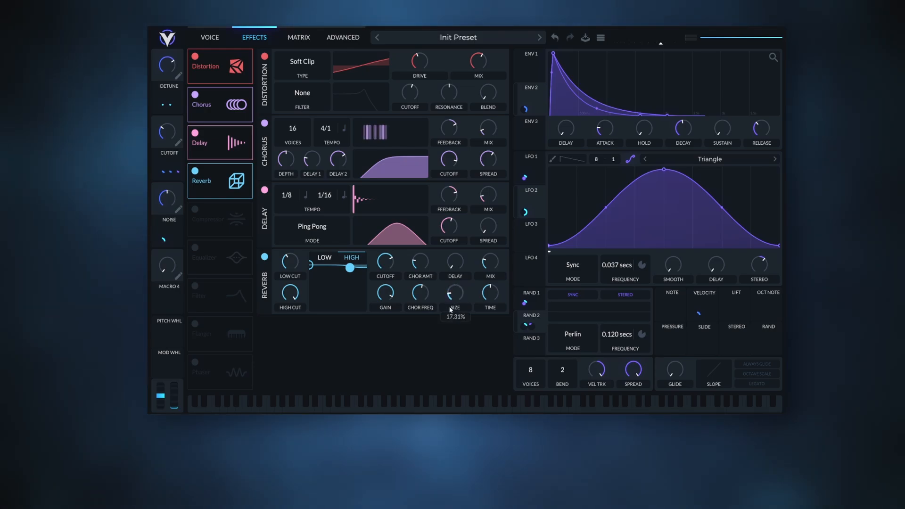
mouse_move(423, 272)
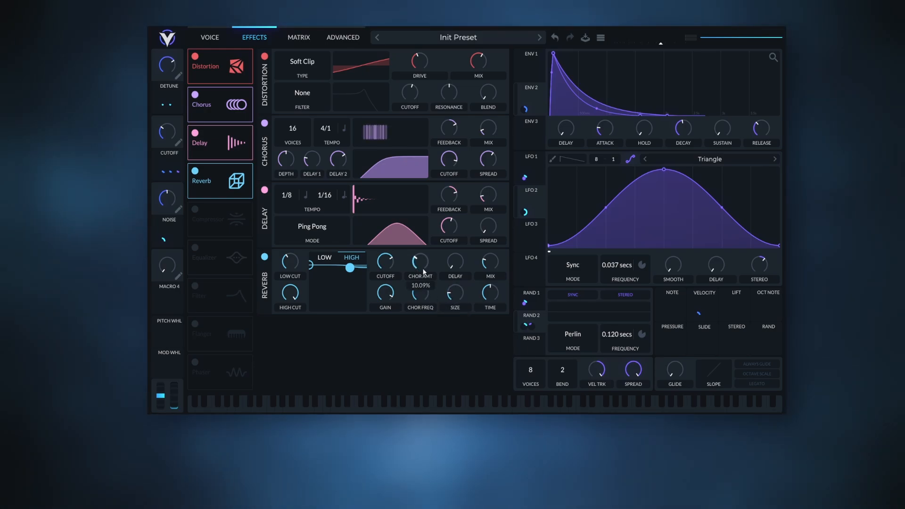
mouse_move(489, 288)
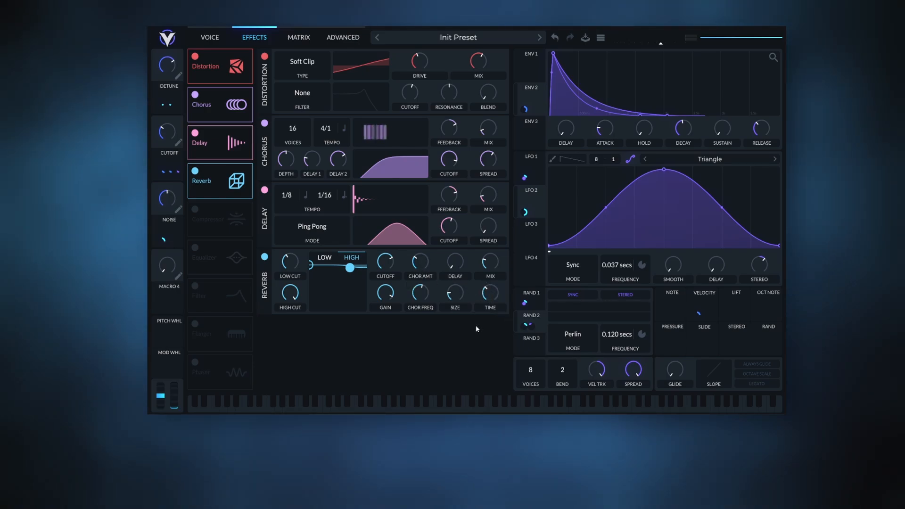
Enable the Compressor after the Reverb in Multiband mode and reduce its mix.
click(195, 210)
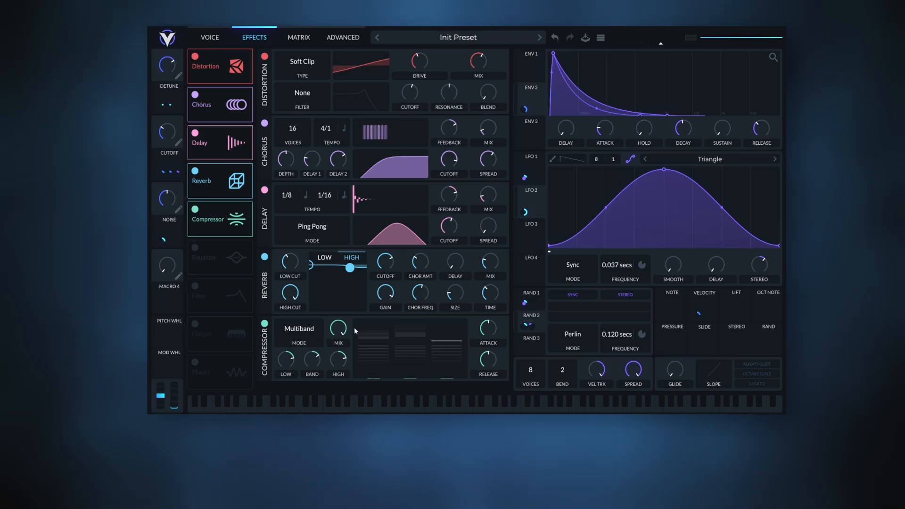
mouse_move(342, 340)
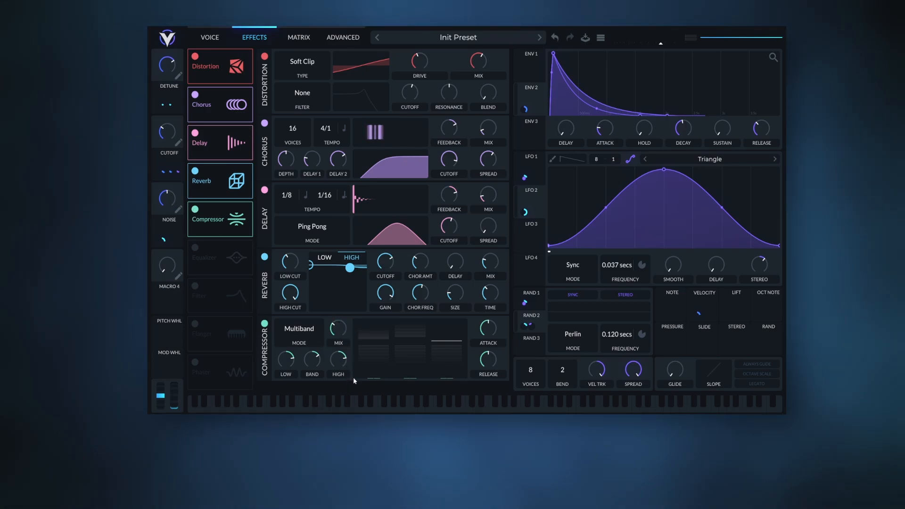
Enable the Phaser, lower its mix substantially, and place it directly after the Compressor.
click(194, 367)
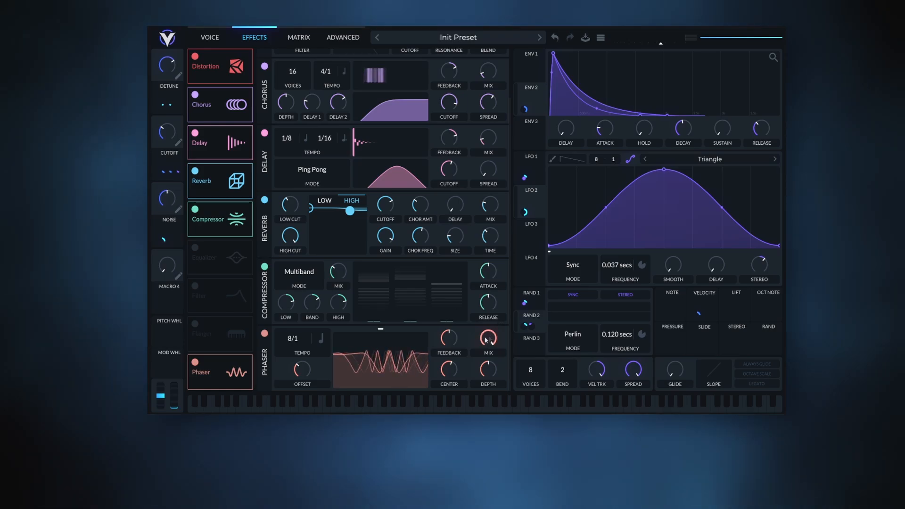
drag(488, 338, 484, 397)
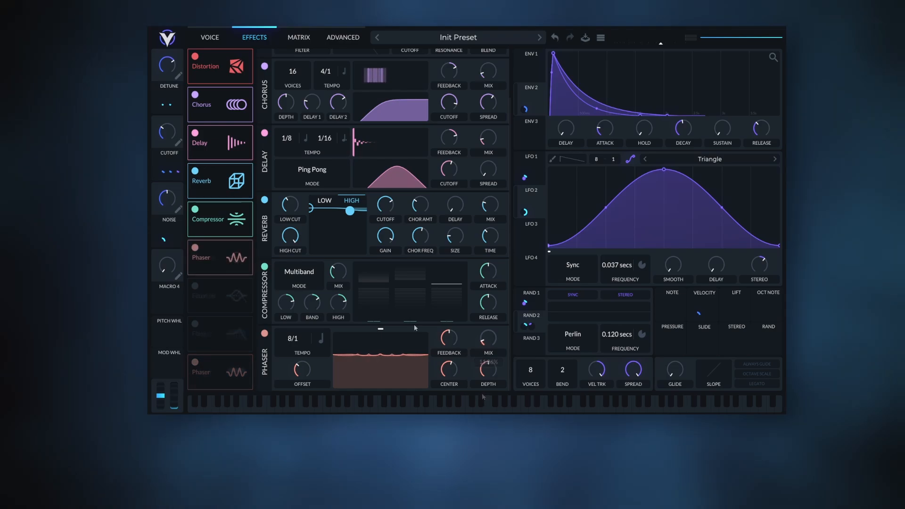
click(201, 291)
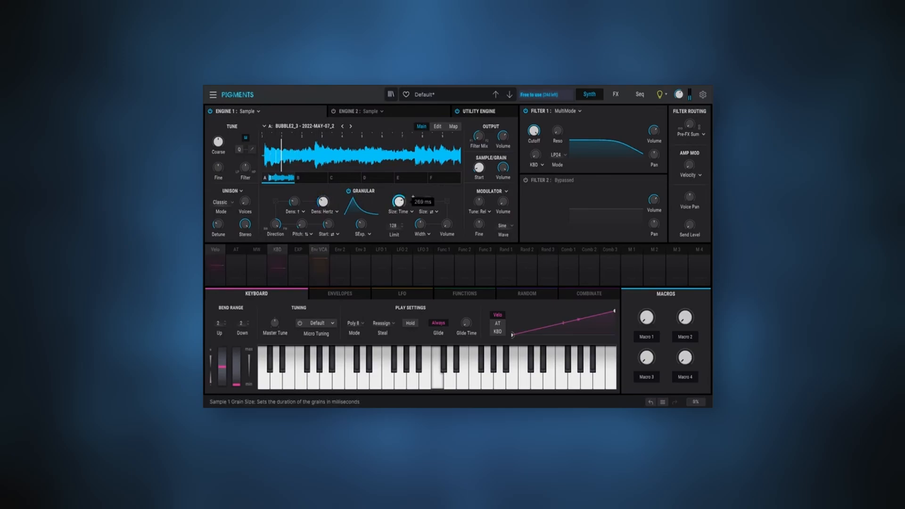
In Pigments, change Engine 1's granular envelope to Tukey and adjust its shape amount.
click(362, 233)
click(379, 266)
drag(361, 224, 361, 218)
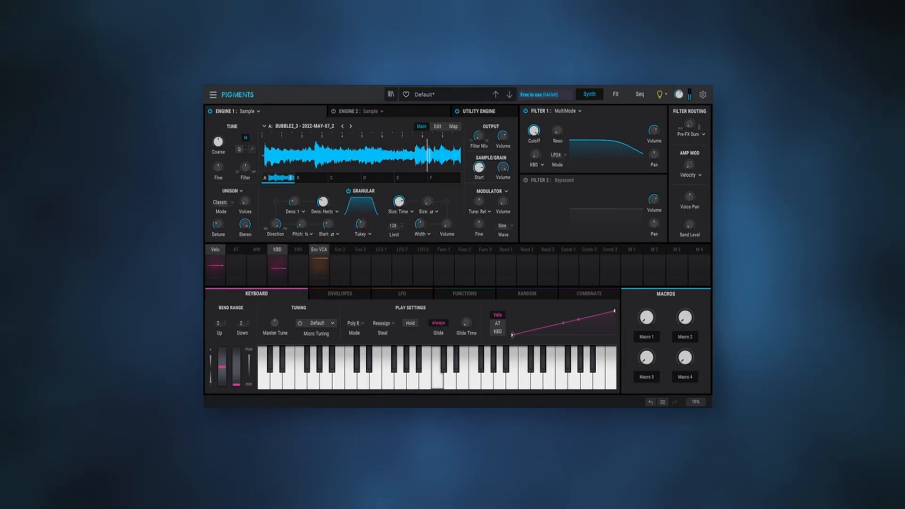